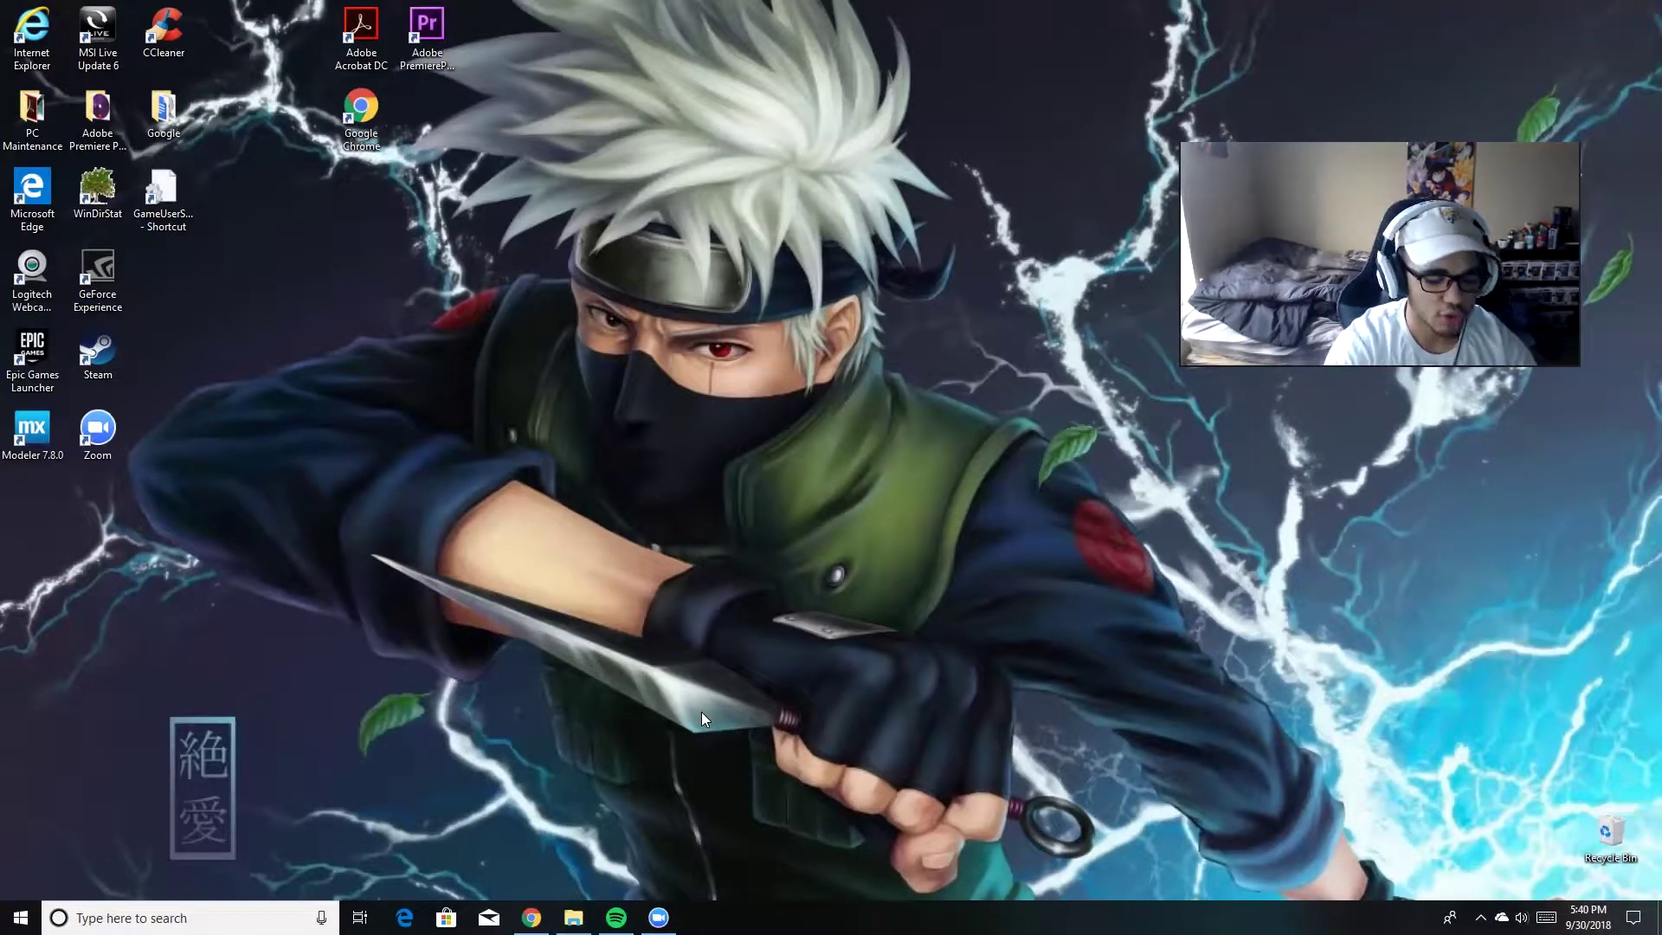
Open the Roaming AppData folder with %appdata% from Run and arrange the Explorer windows.
{"action": "key", "text": "super+r"}
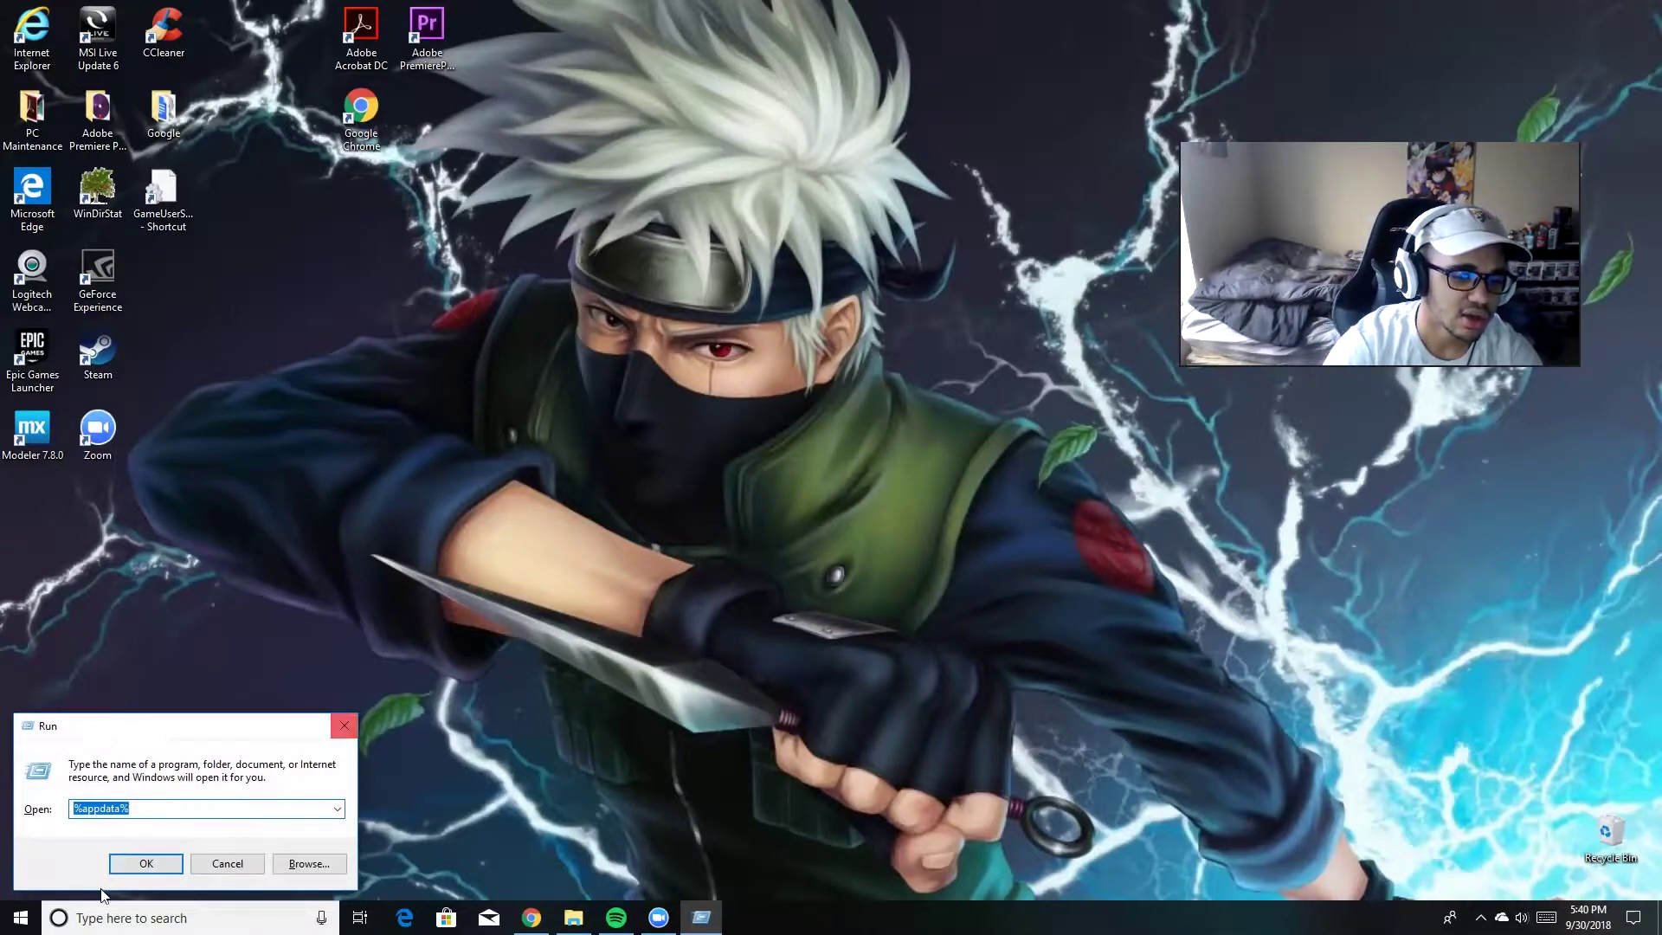
{"action": "left_click", "coordinate": [133, 860]}
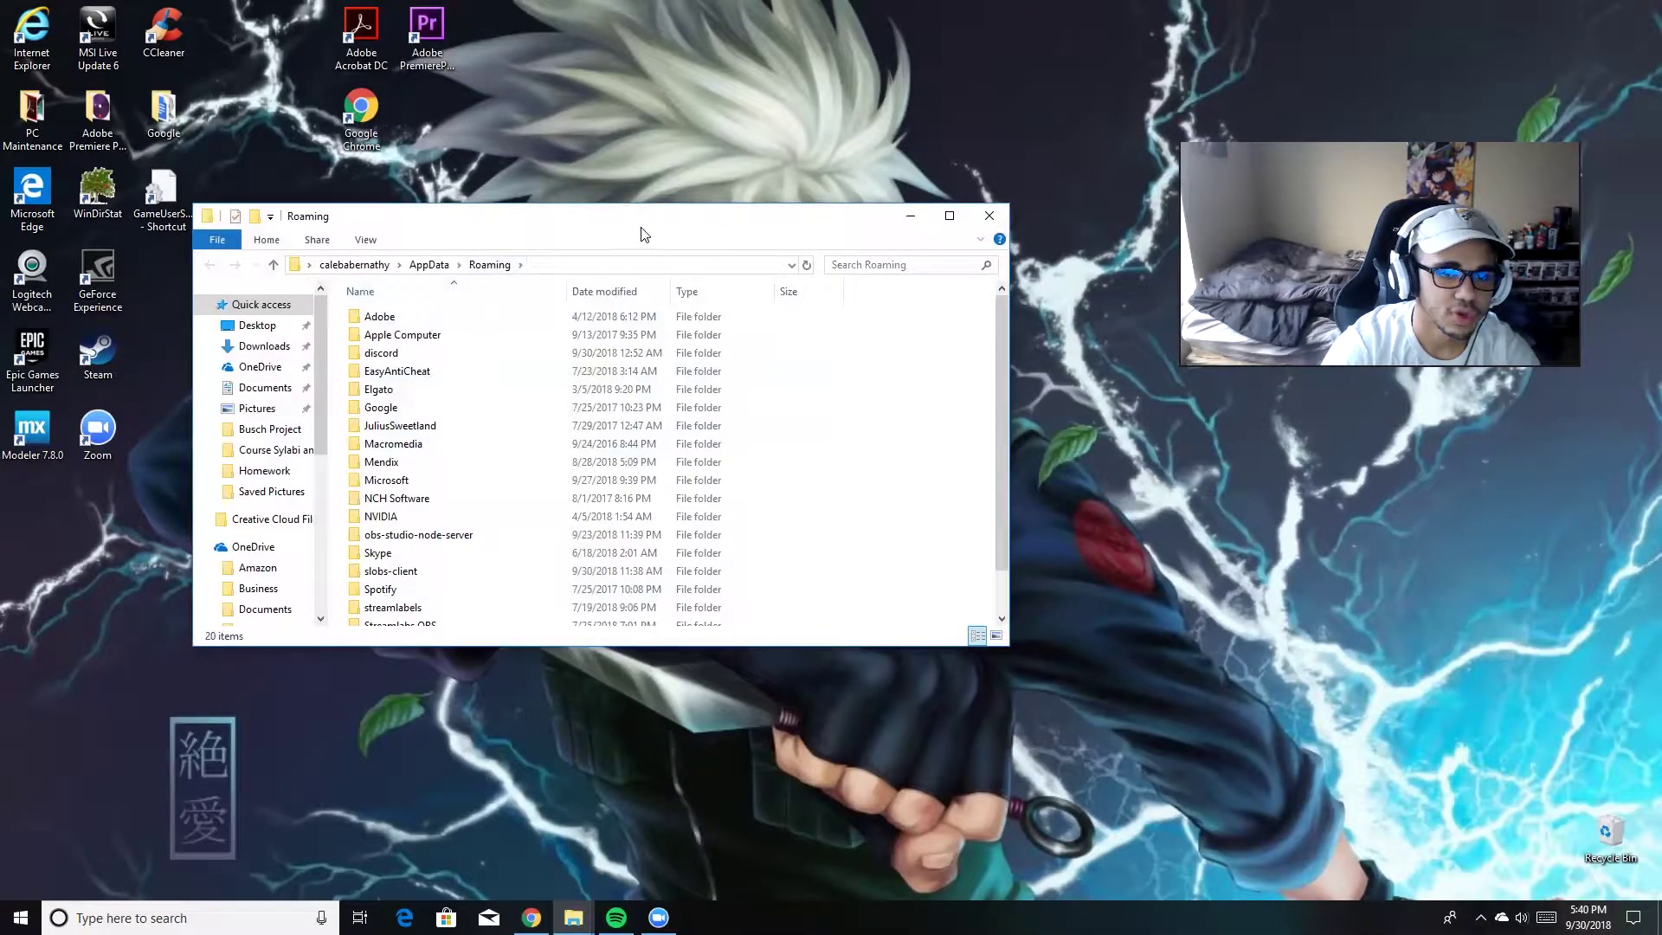
{"action": "left_click_drag", "start_coordinate": [643, 234], "coordinate": [555, 217]}
{"action": "mouse_move", "coordinate": [573, 915]}
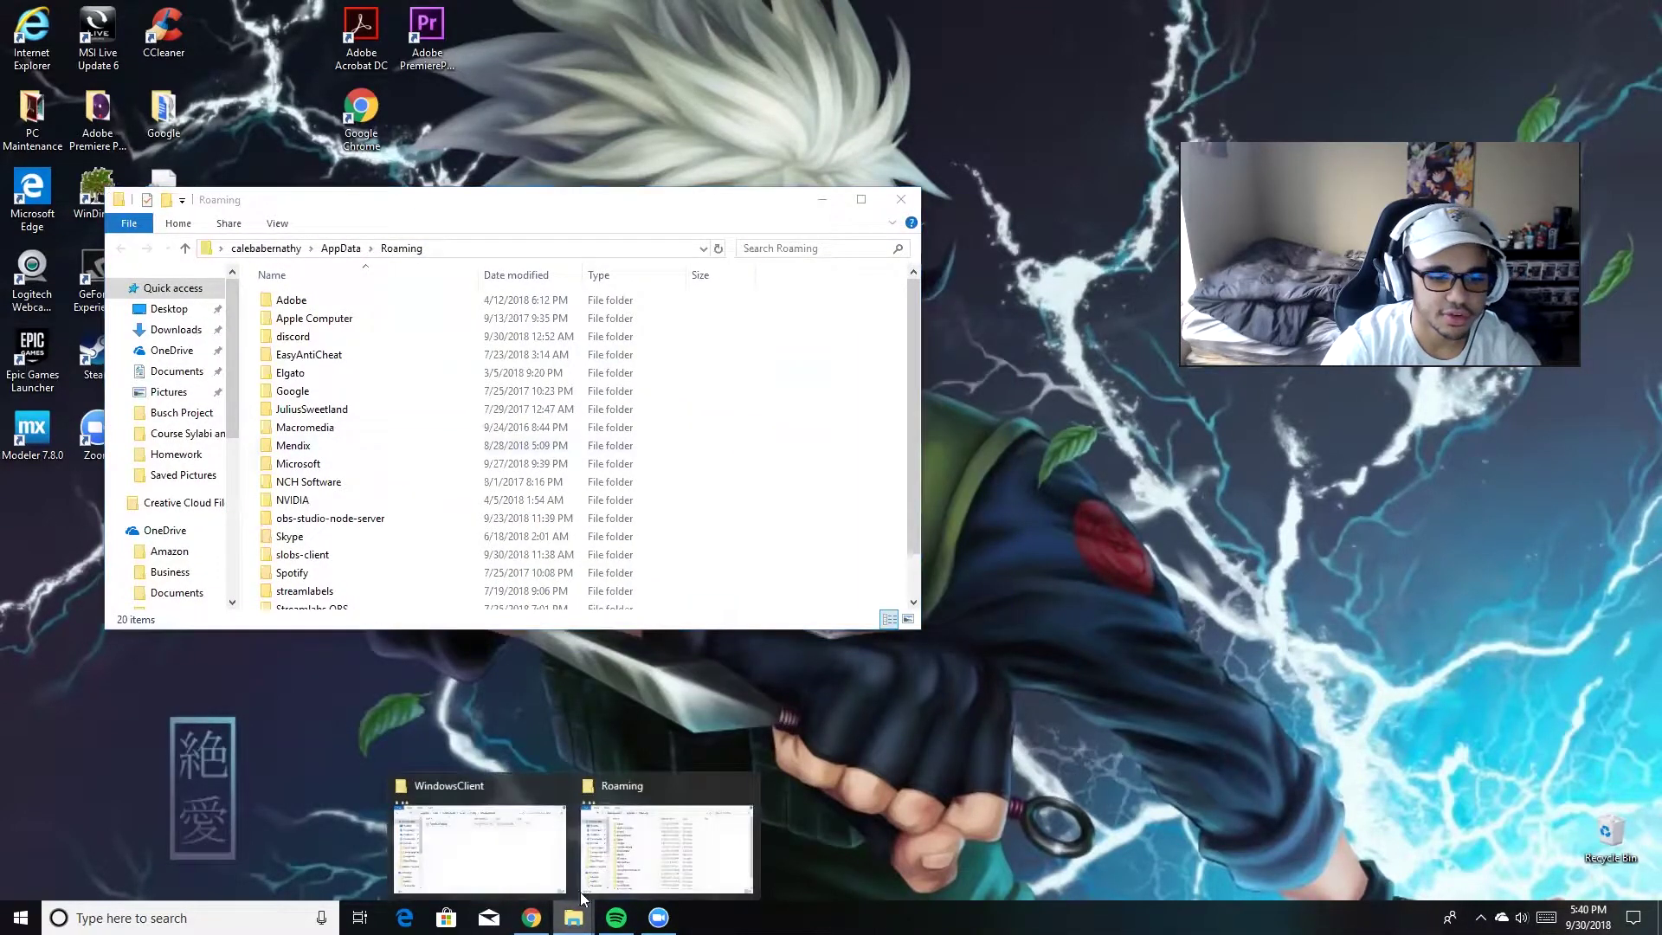
{"action": "left_click", "coordinate": [519, 830]}
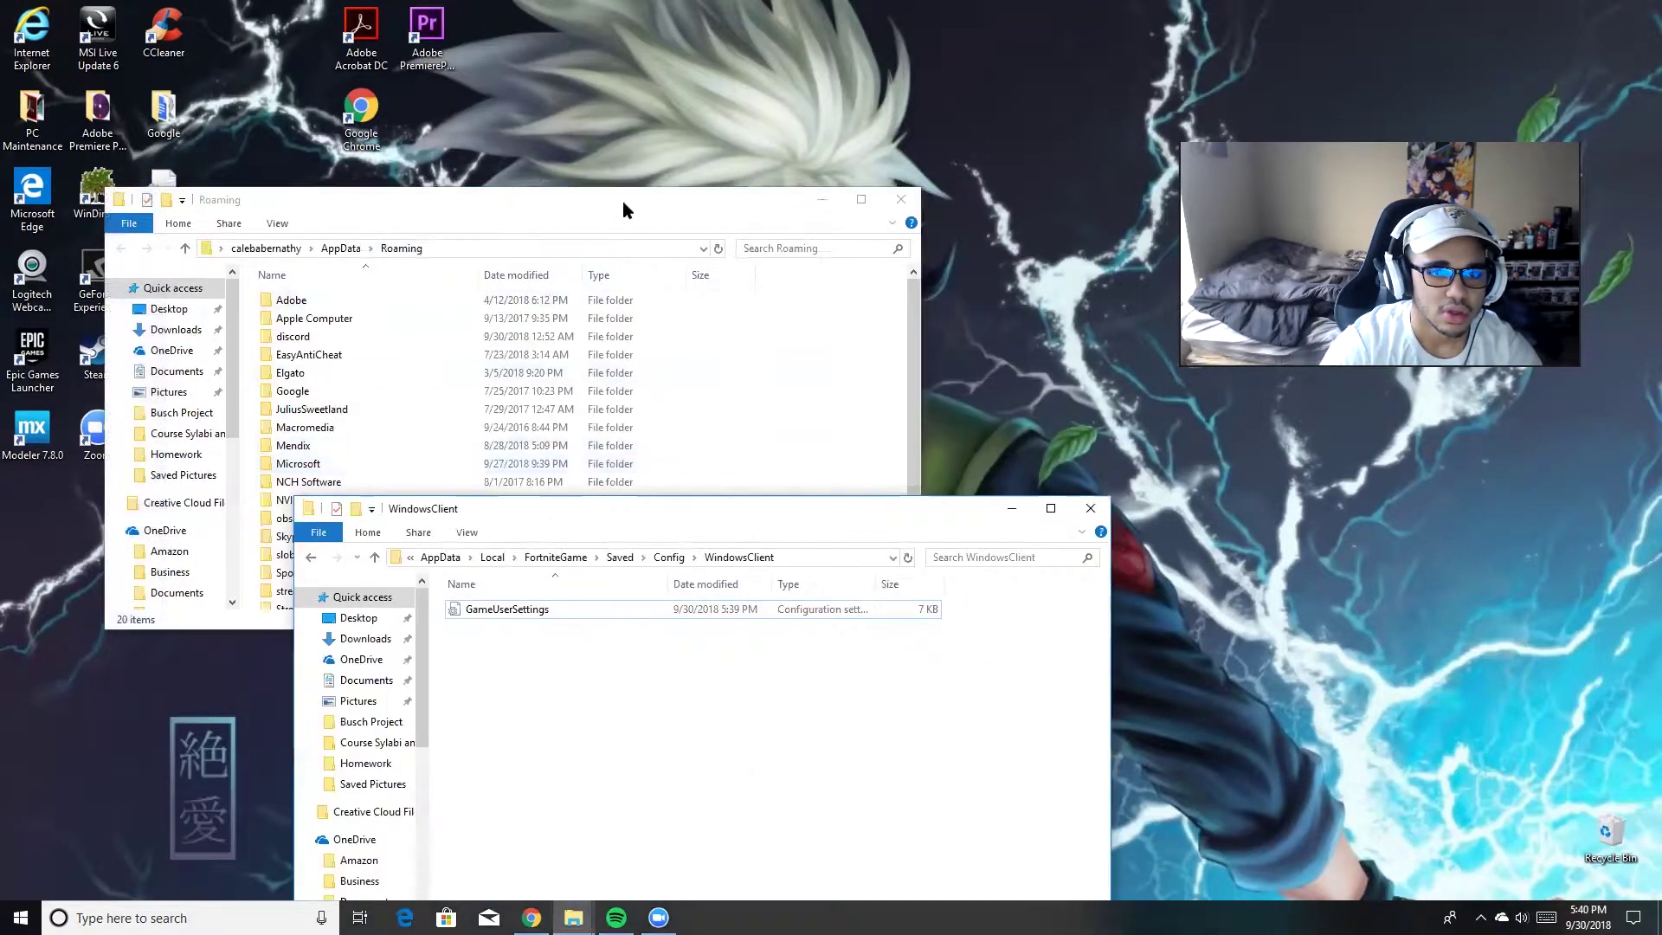
{"action": "left_click_drag", "start_coordinate": [621, 200], "coordinate": [791, 95]}
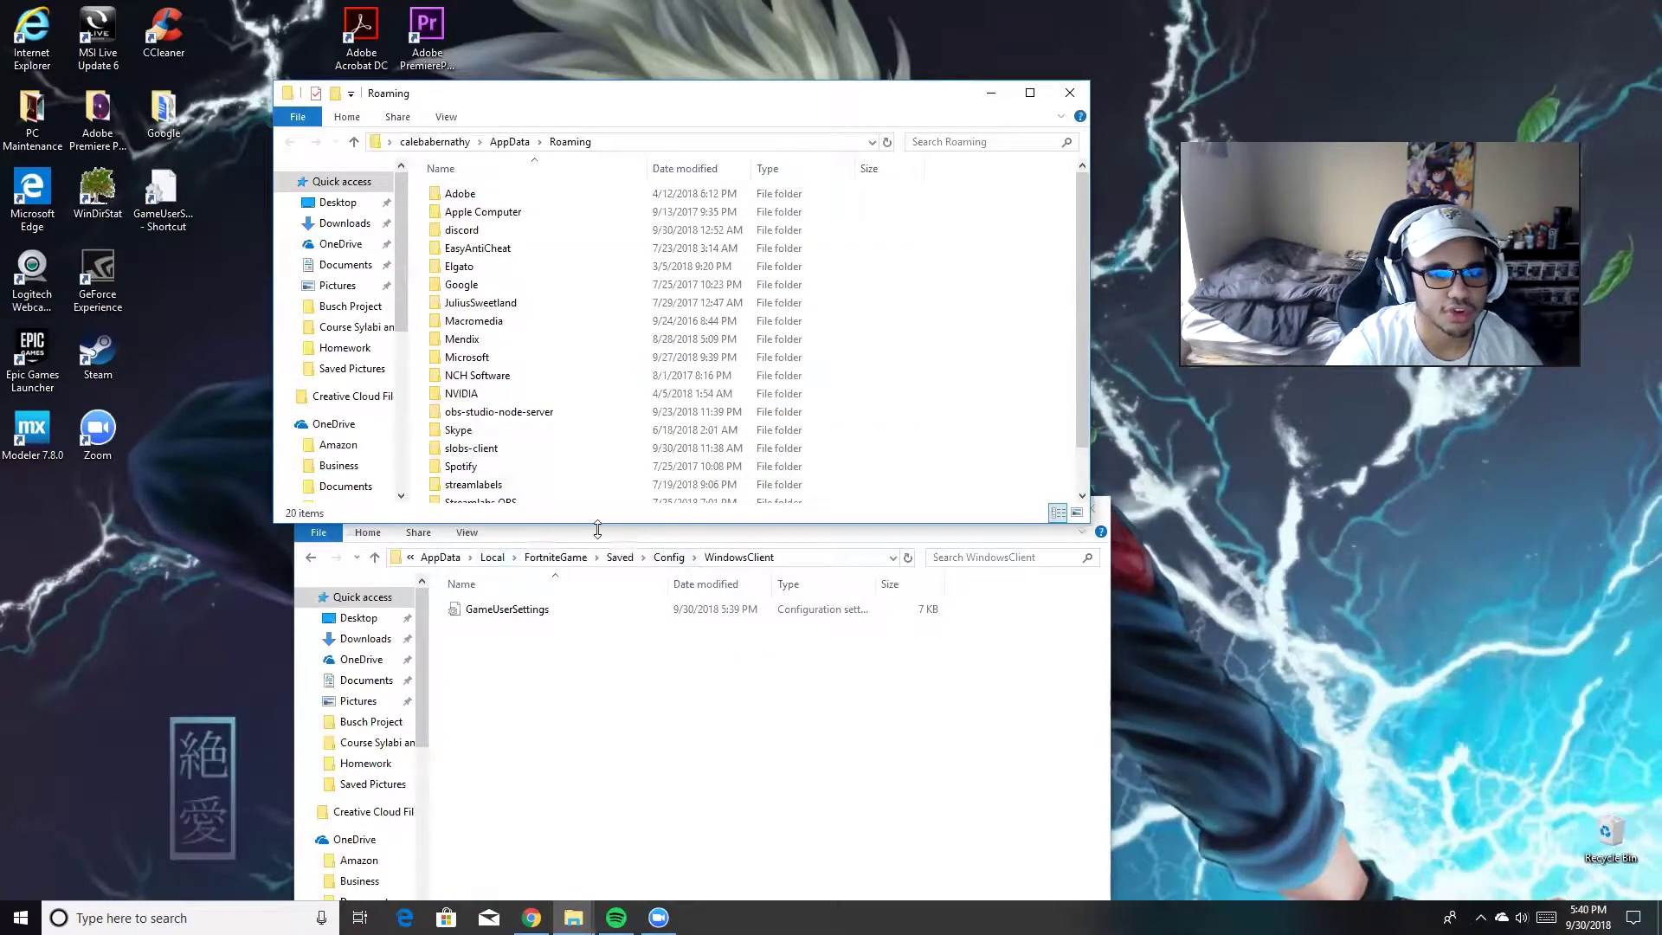
Navigate from AppData to Local\FortniteGame\Saved\Config\WindowsClient.
{"action": "left_click", "coordinate": [509, 143]}
{"action": "double_click", "coordinate": [487, 196]}
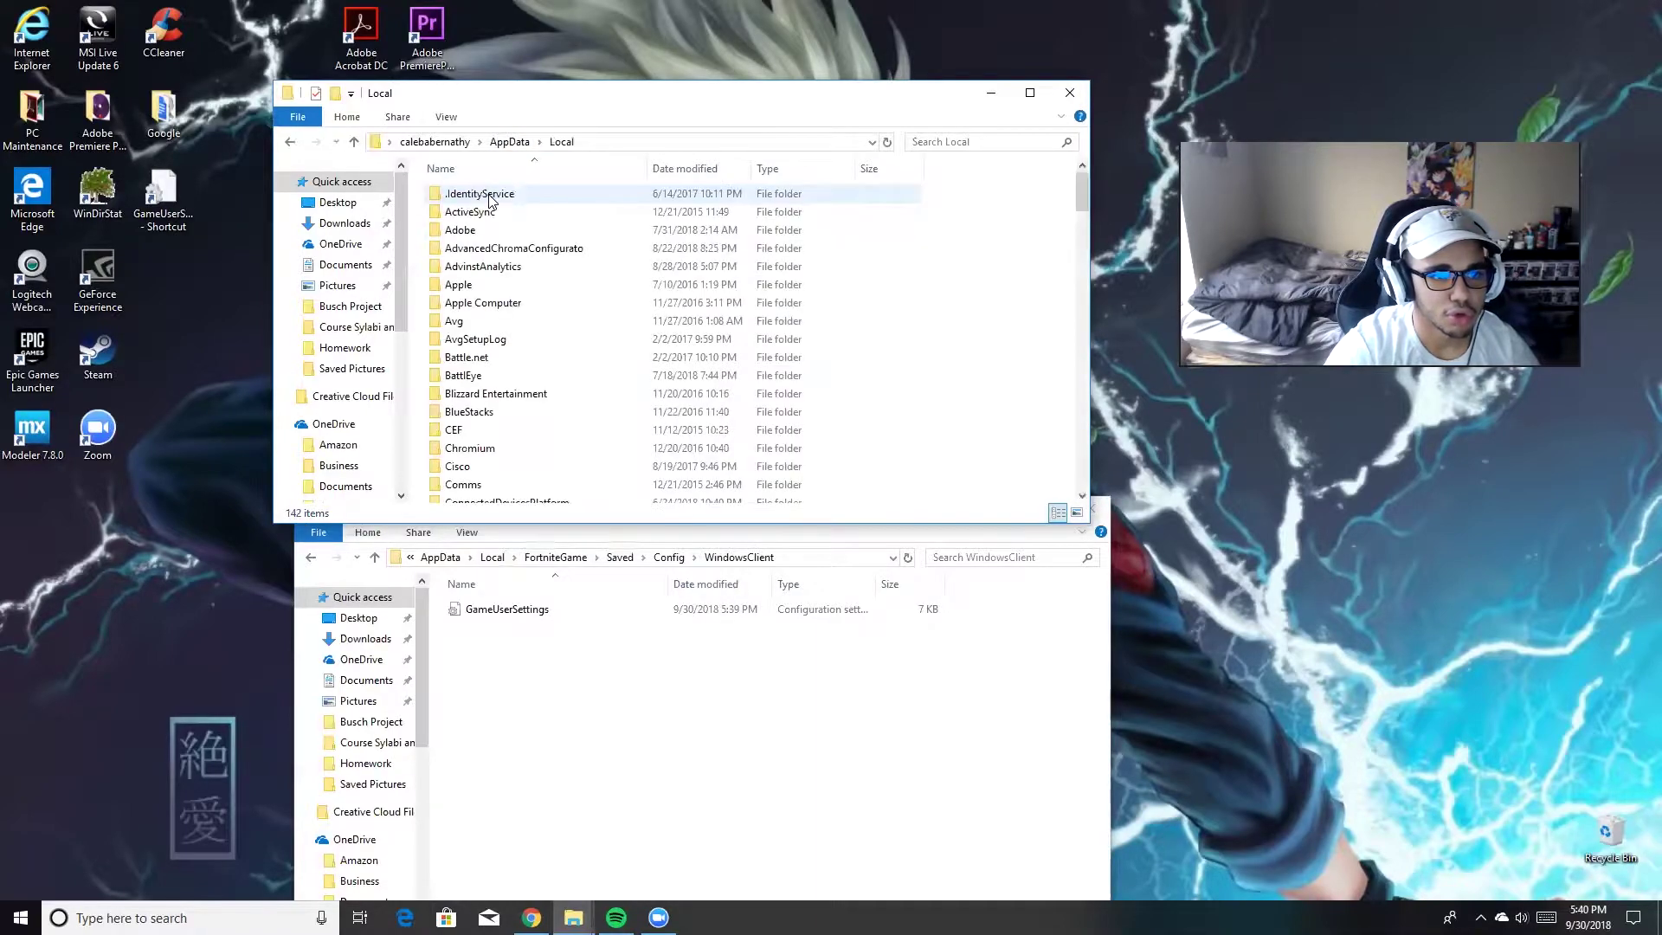
{"action": "scroll", "coordinate": [489, 199], "scroll_direction": "down", "scroll_amount": 7}
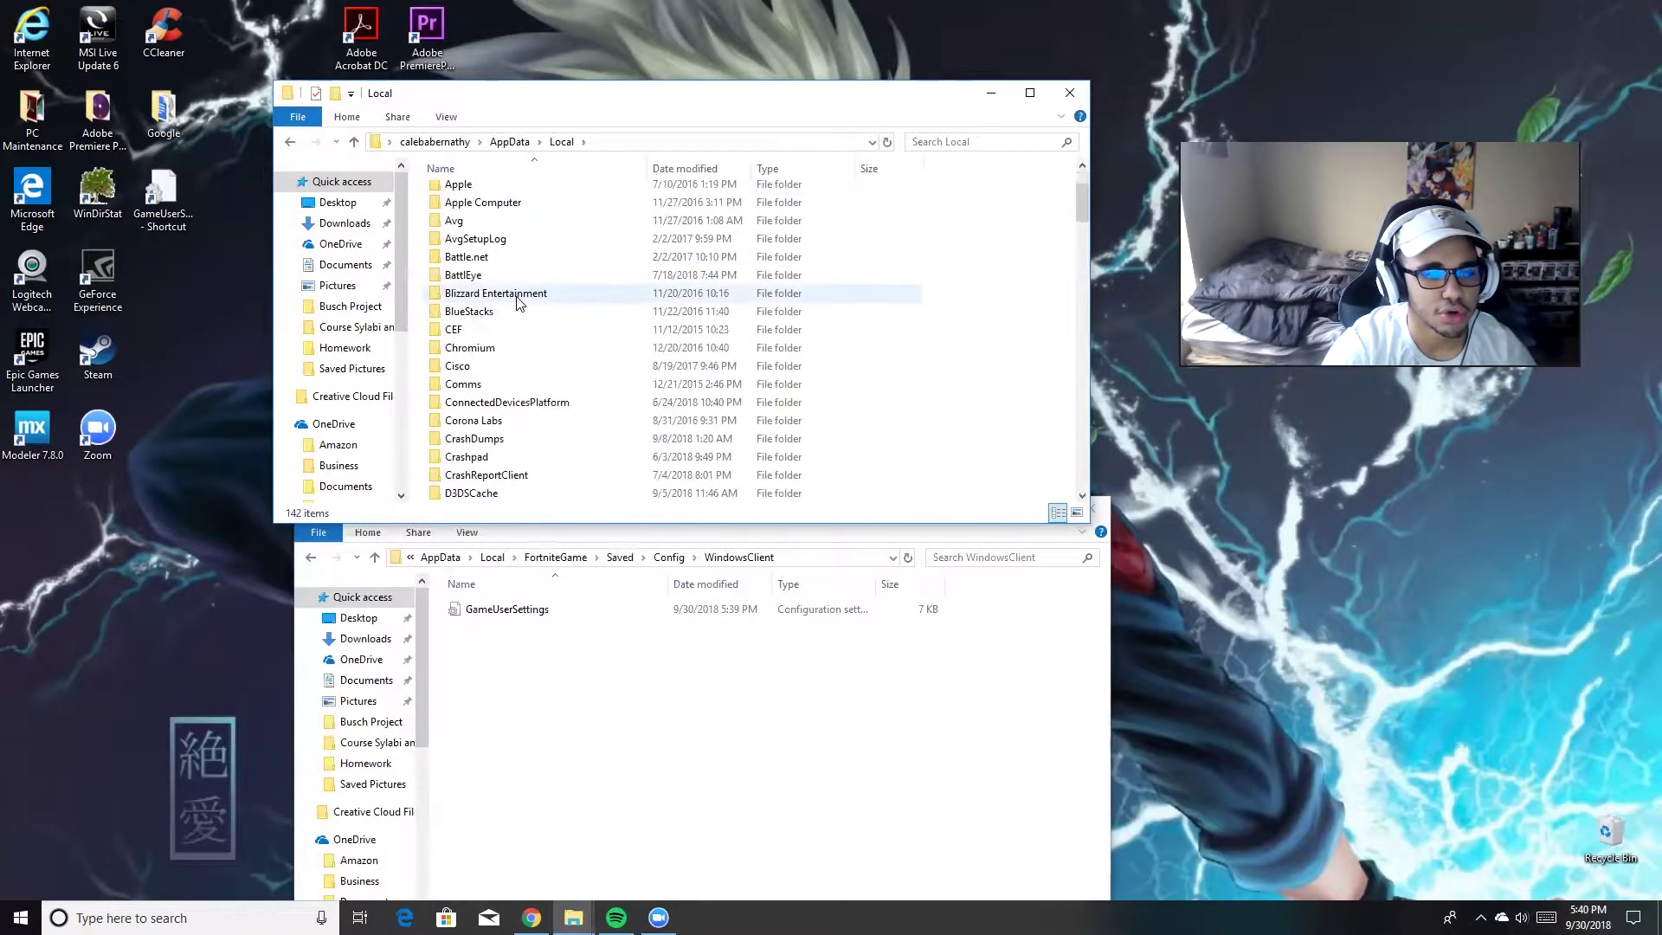
{"action": "double_click", "coordinate": [495, 335]}
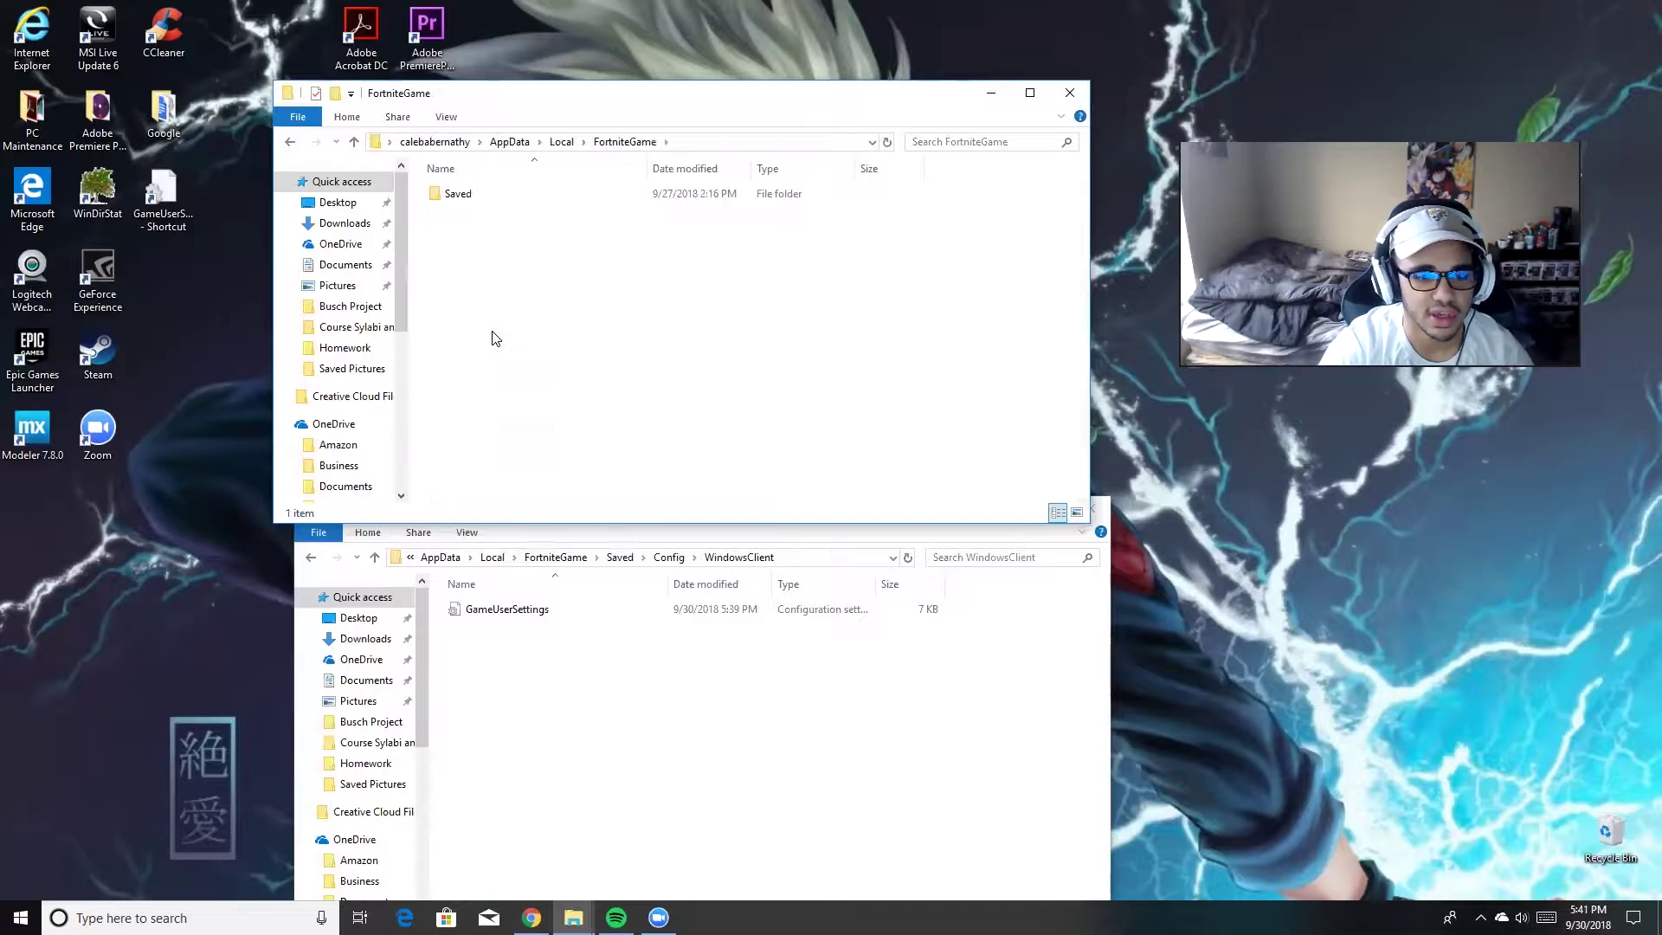
{"action": "double_click", "coordinate": [489, 199]}
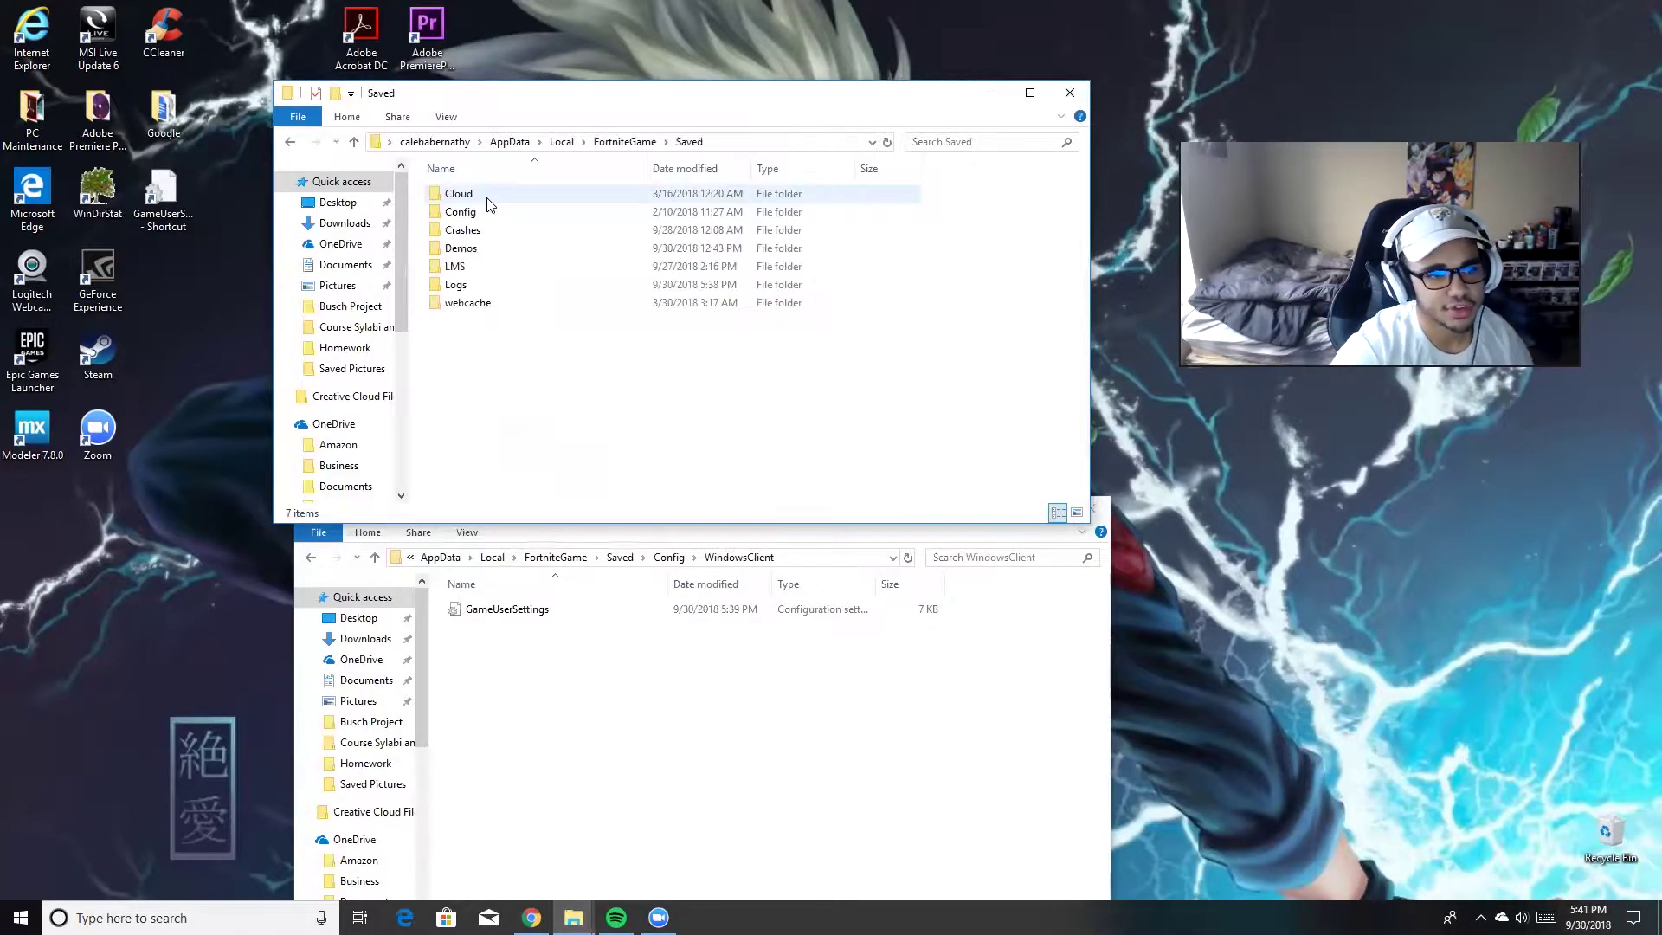
{"action": "double_click", "coordinate": [479, 214]}
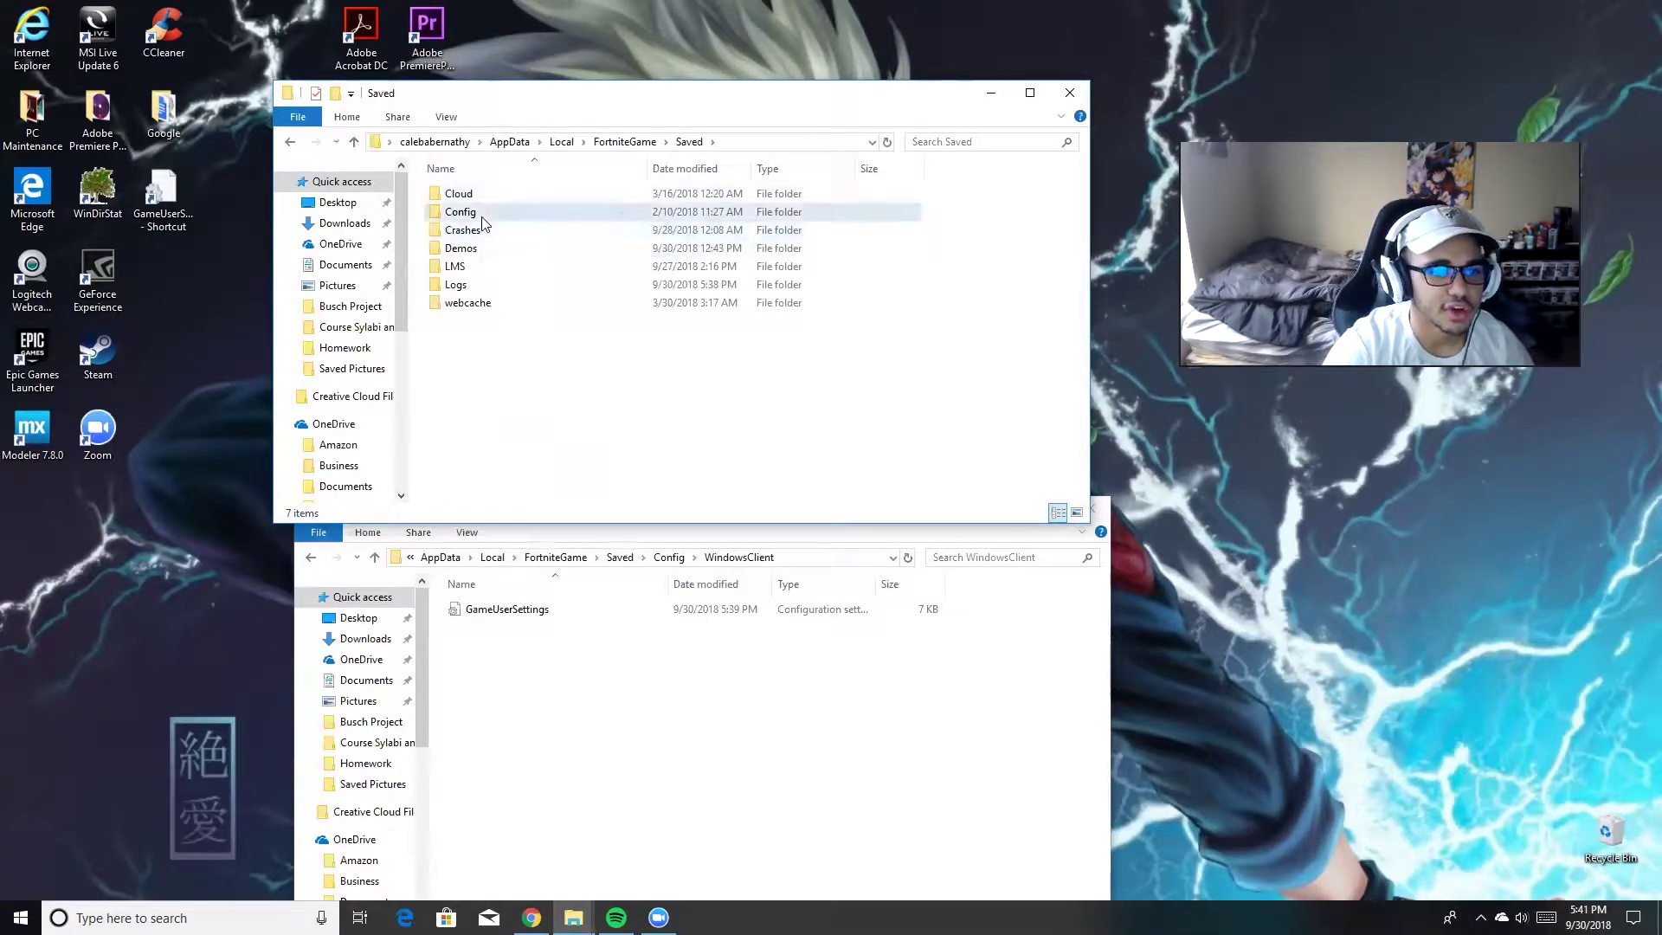
{"action": "left_click", "coordinate": [483, 223]}
{"action": "double_click", "coordinate": [483, 221]}
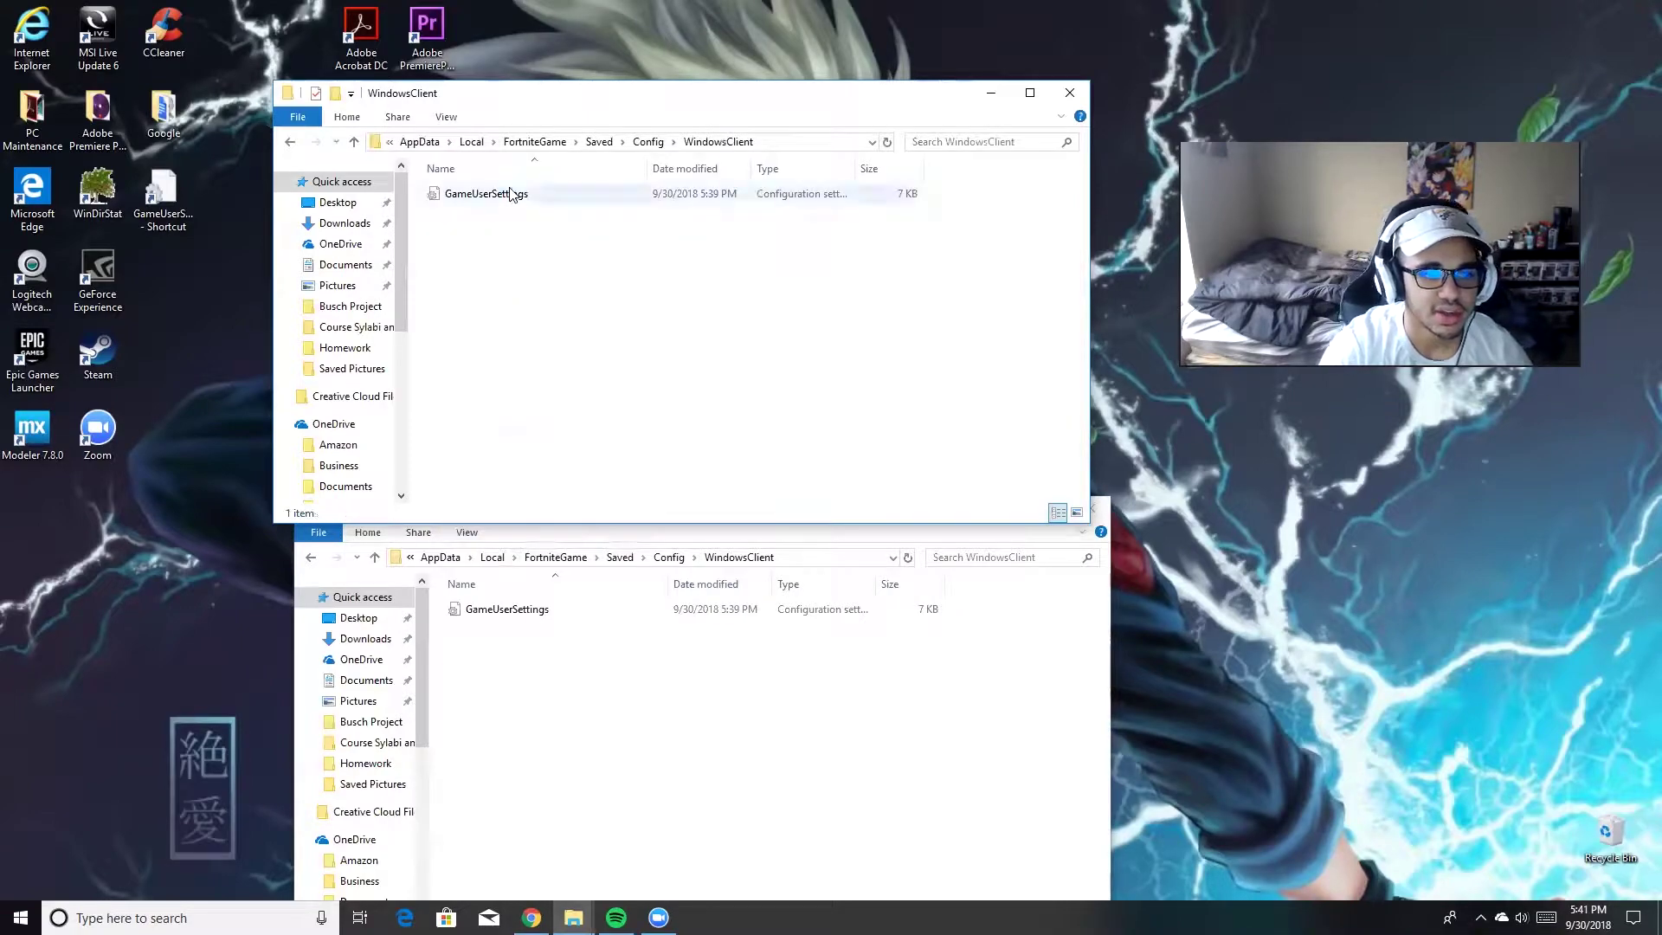
Open GameUserSettings in Notepad, check ResolutionSizeX=1600 and ResolutionSizeY=1080, then minimize it.
{"action": "double_click", "coordinate": [509, 194]}
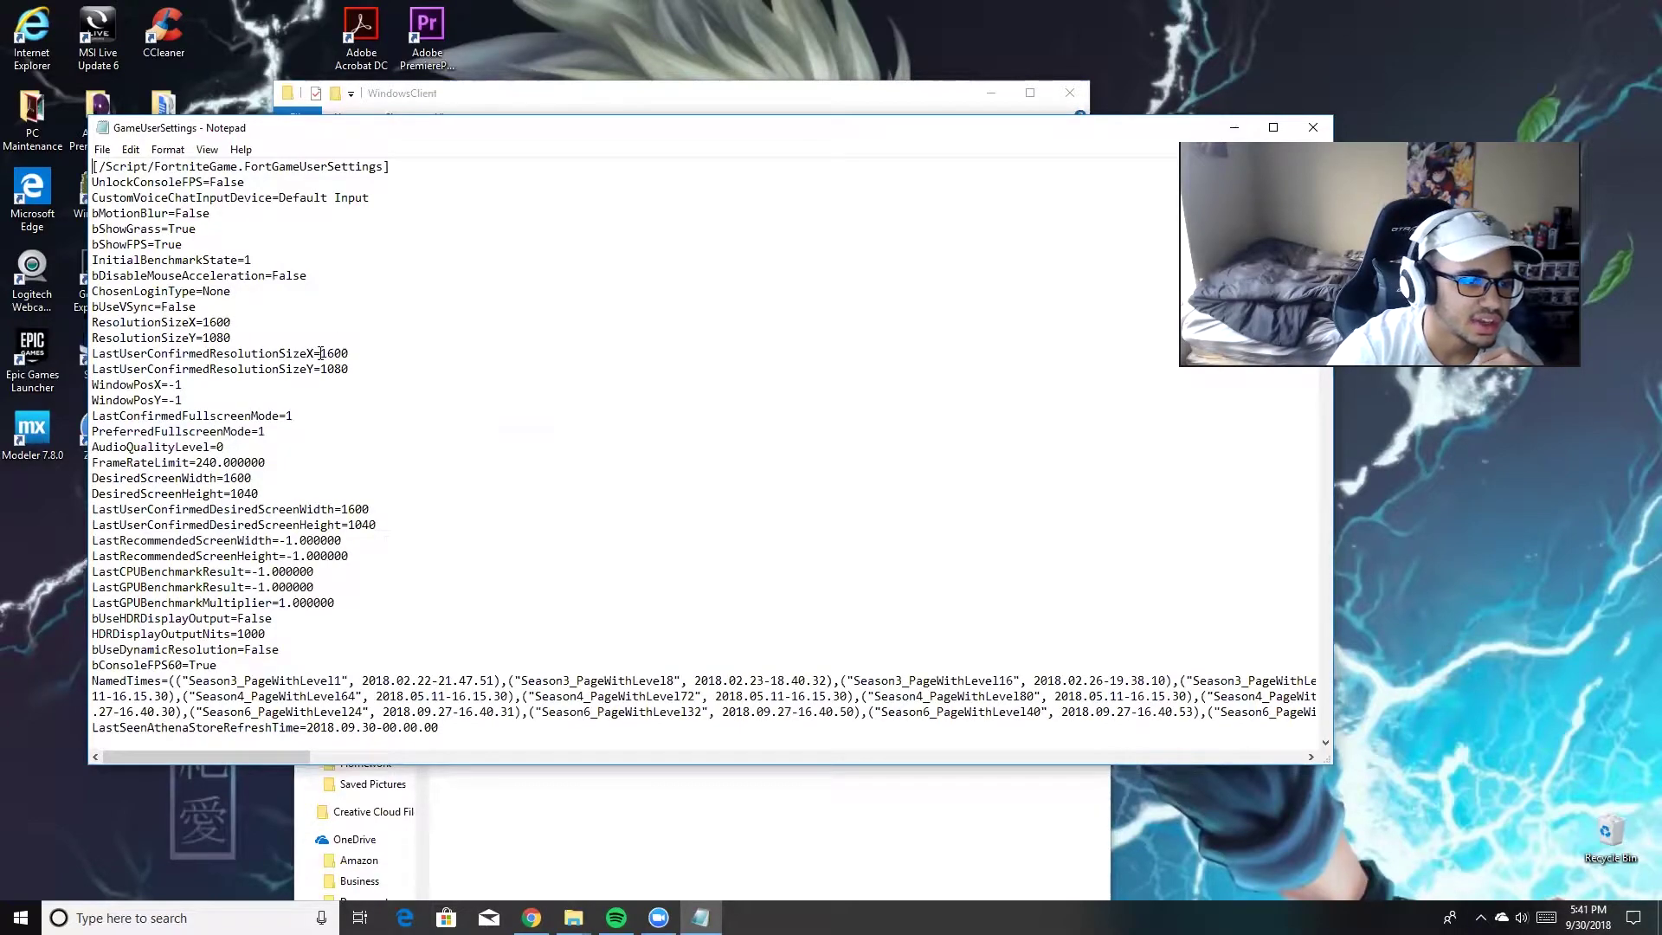
{"action": "left_click", "coordinate": [104, 149]}
{"action": "mouse_move", "coordinate": [240, 149]}
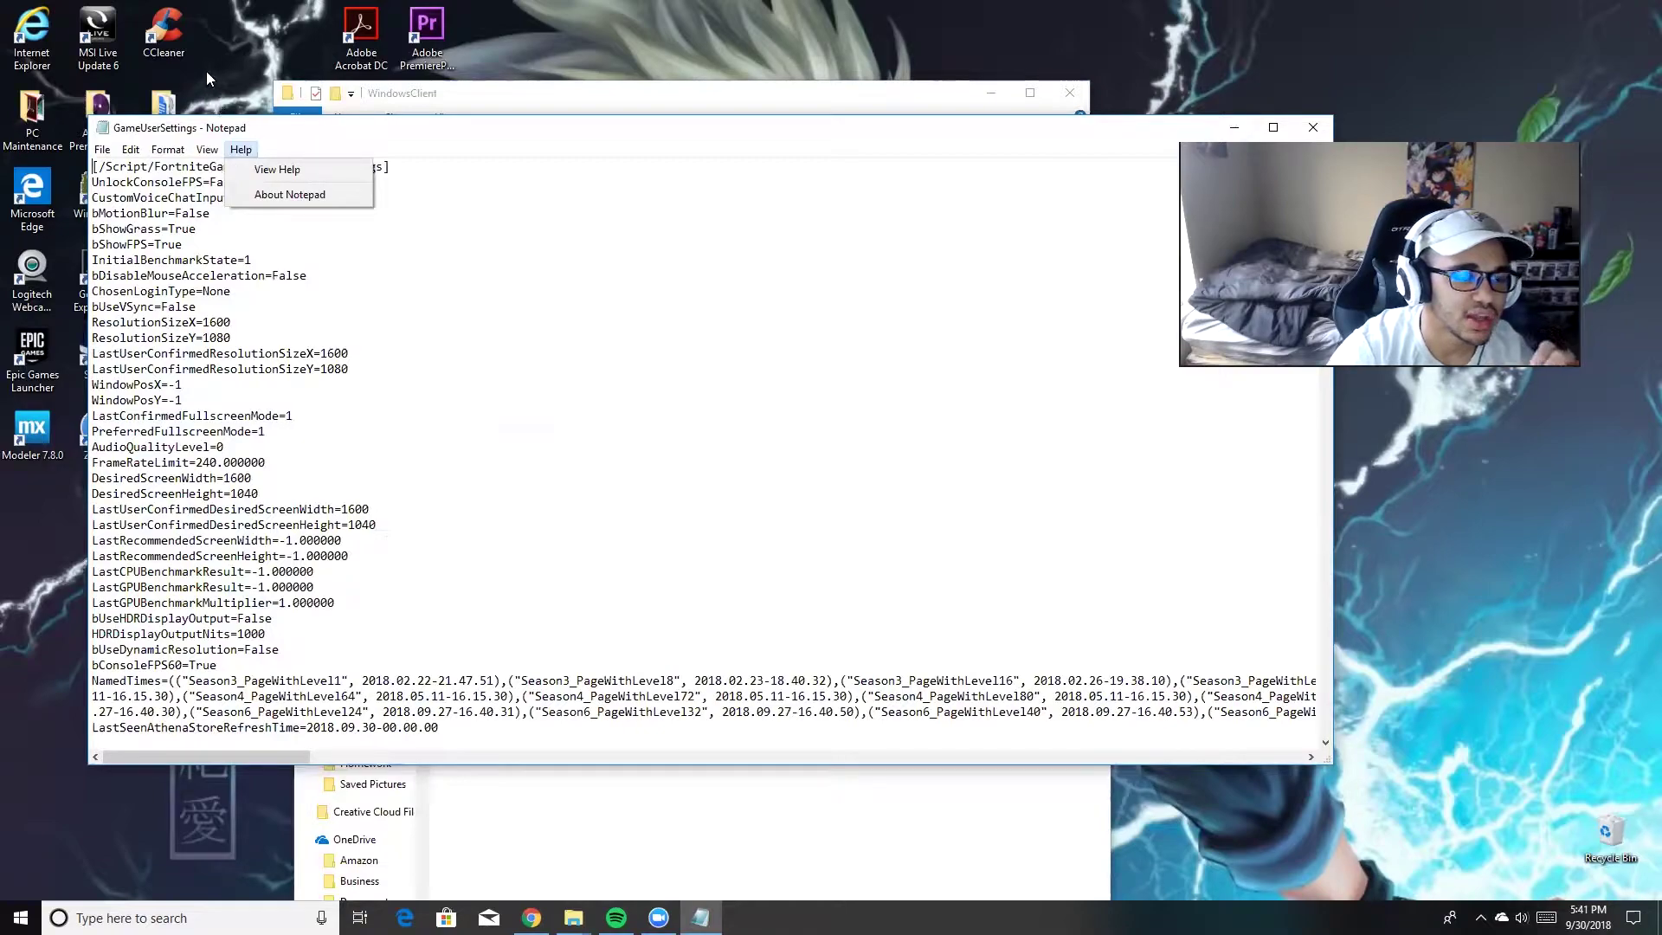
{"action": "mouse_move", "coordinate": [115, 152]}
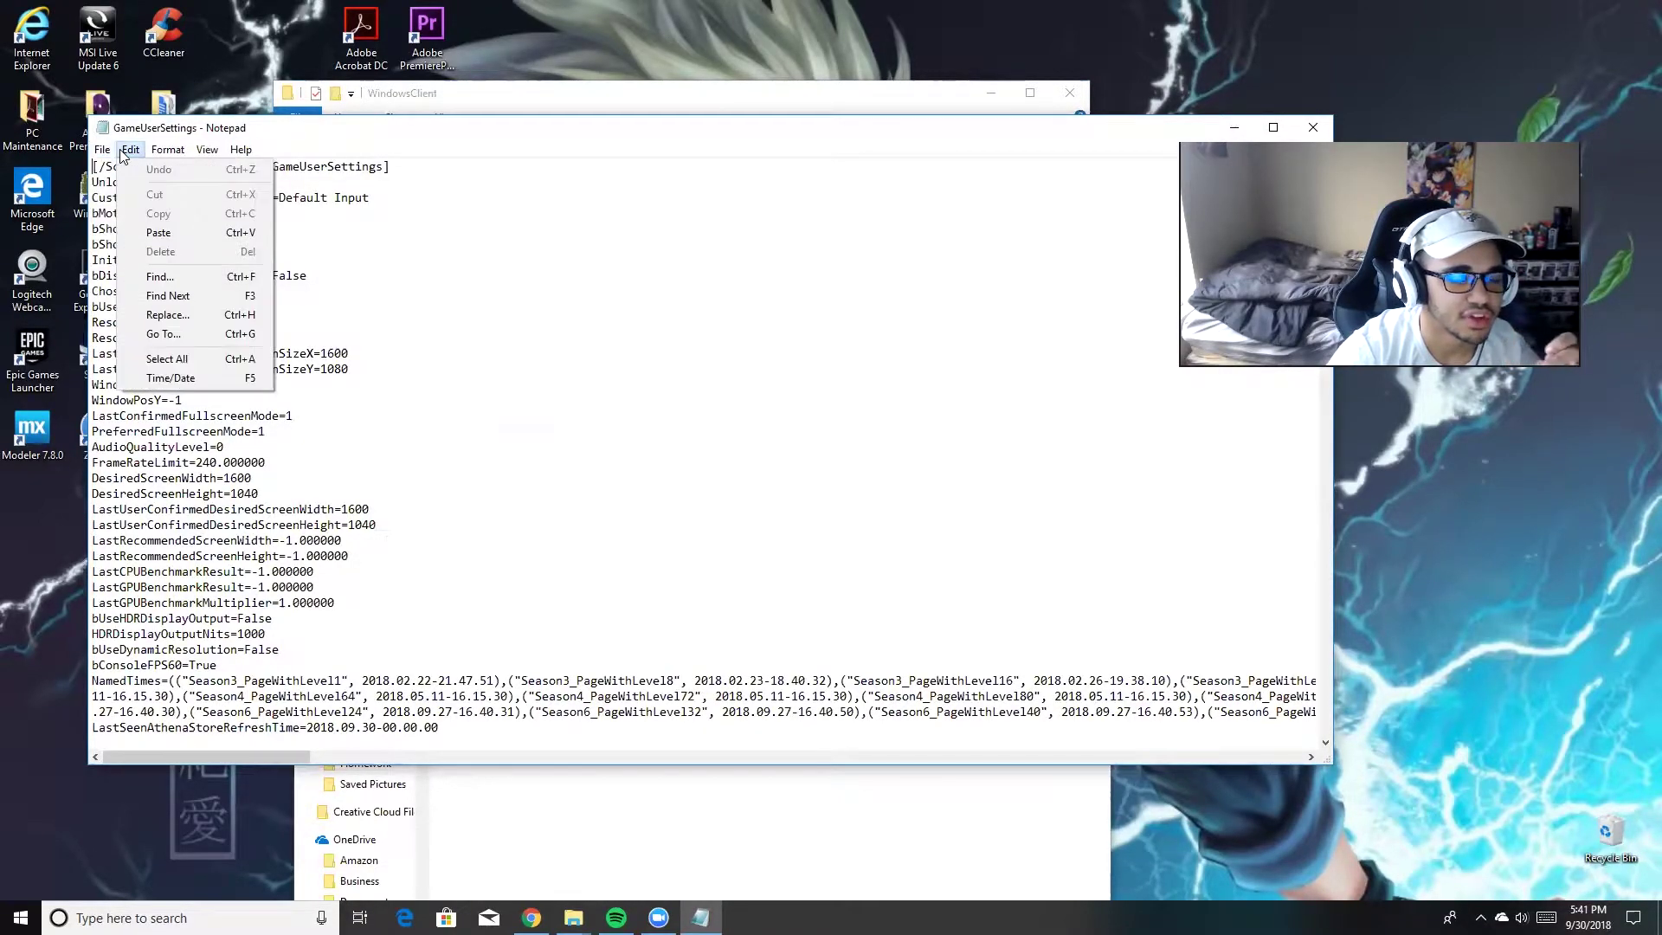
{"action": "left_click_drag", "start_coordinate": [343, 135], "coordinate": [222, 228]}
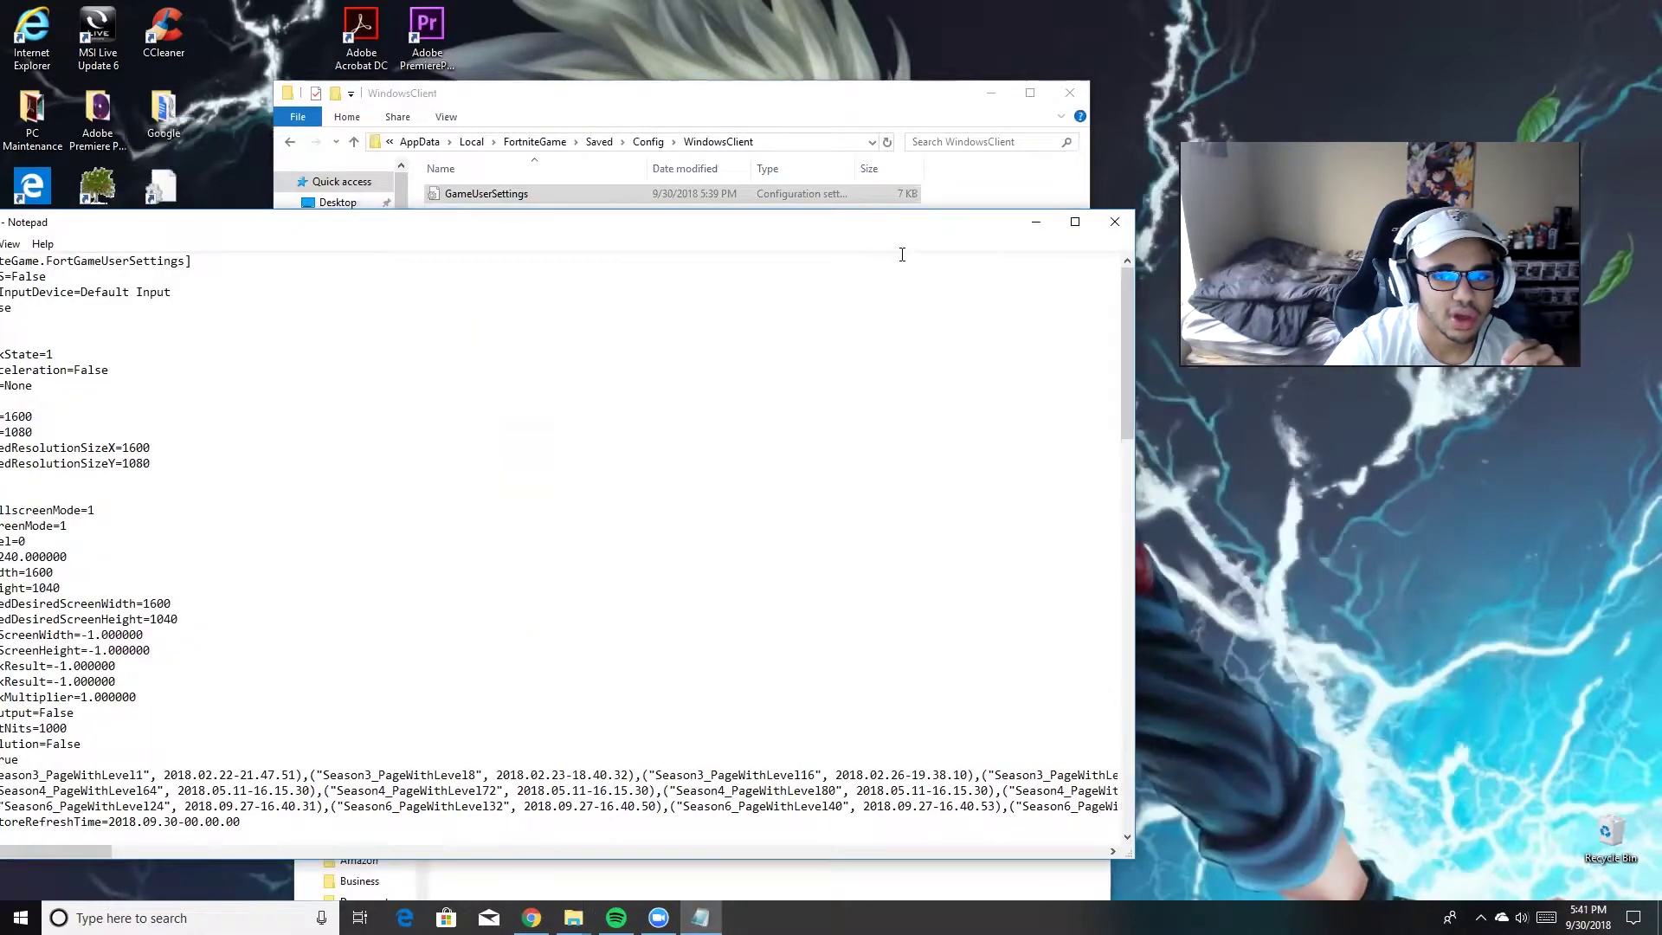
{"action": "left_click", "coordinate": [1038, 226]}
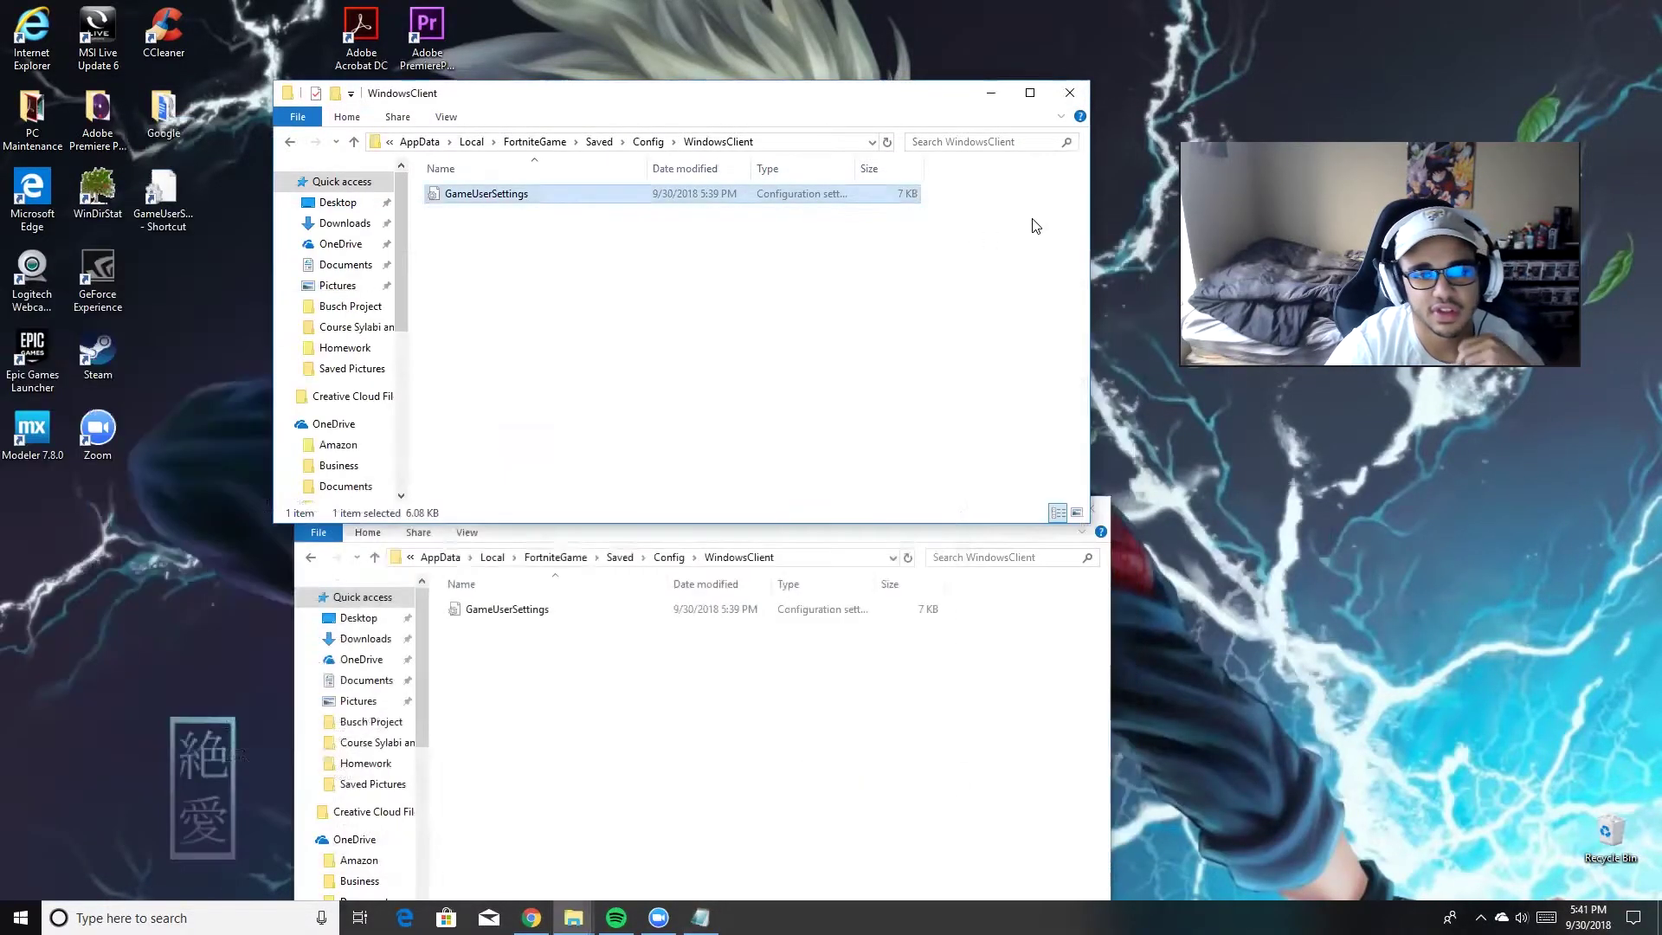
Open NVIDIA Control Panel from the desktop to view the custom 1600 x 1080 and 1440 x 1080 resolutions.
{"action": "left_click", "coordinate": [990, 93]}
{"action": "left_click", "coordinate": [1011, 509]}
{"action": "right_click", "coordinate": [843, 386]}
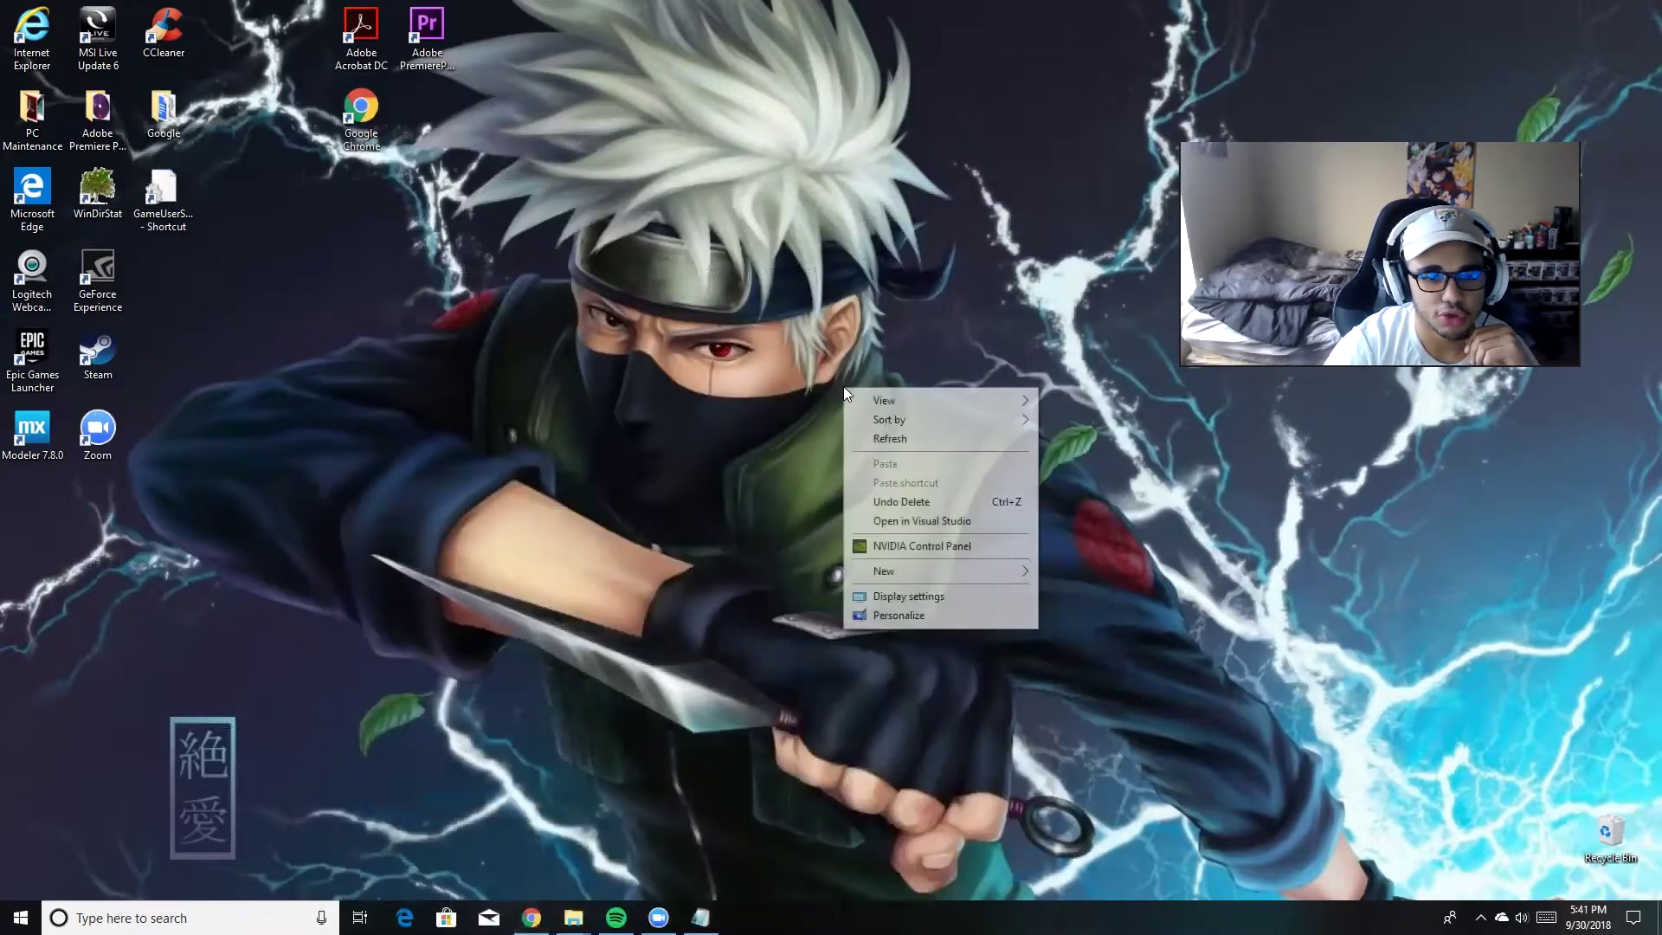
{"action": "left_click", "coordinate": [919, 546]}
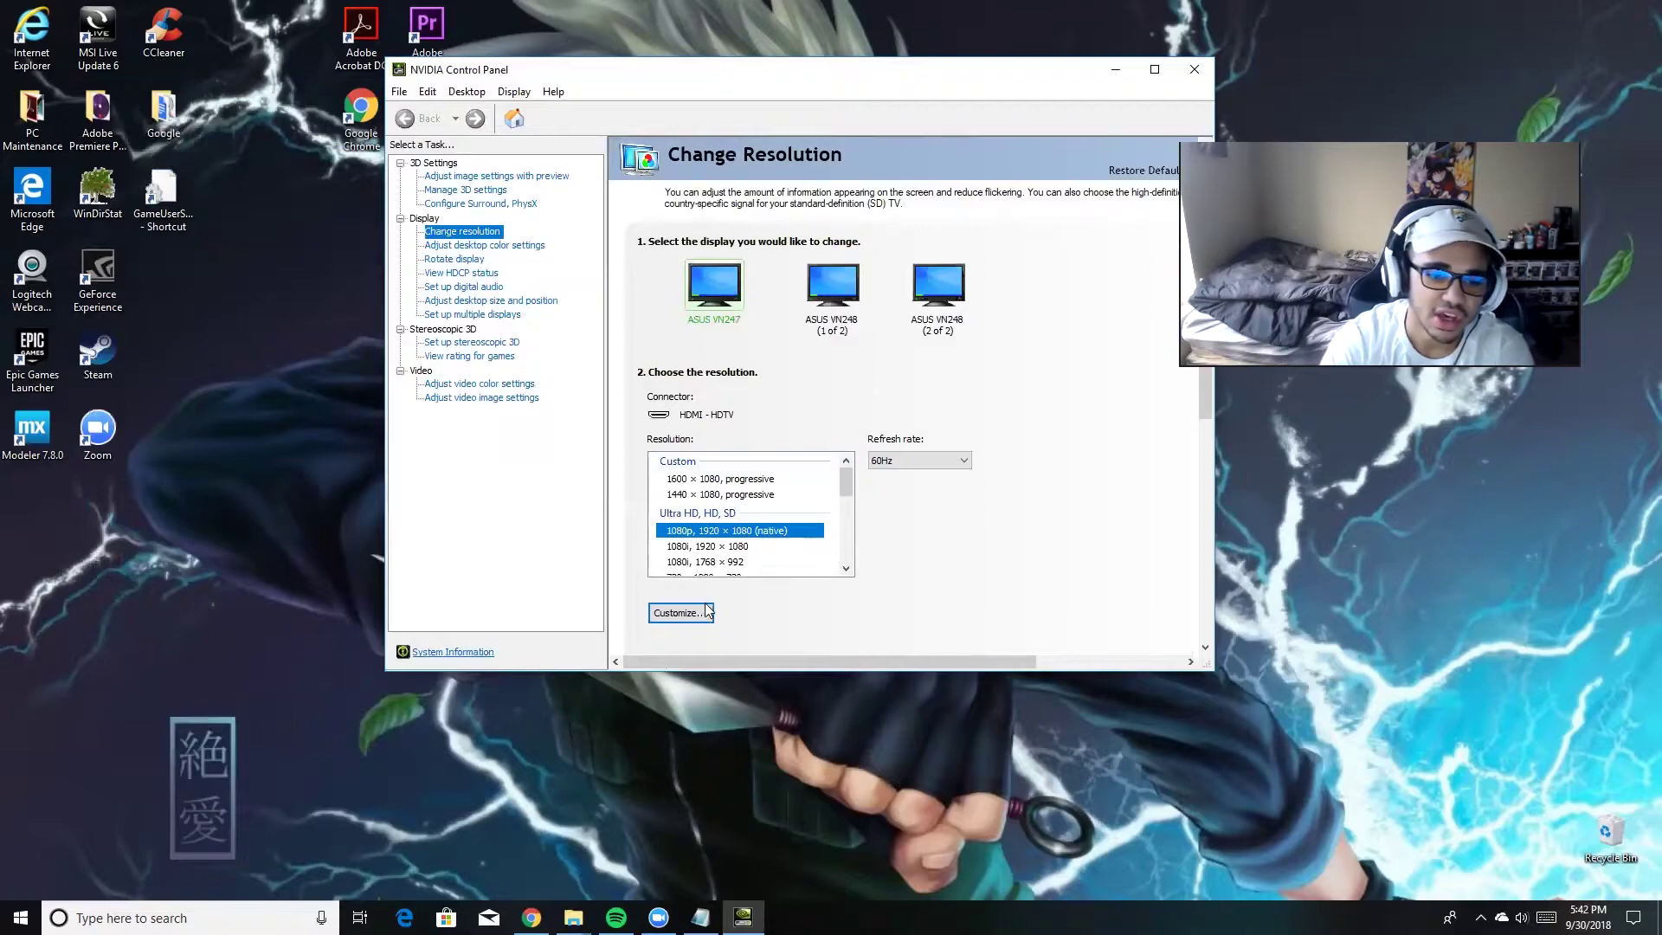
{"action": "left_click", "coordinate": [680, 612]}
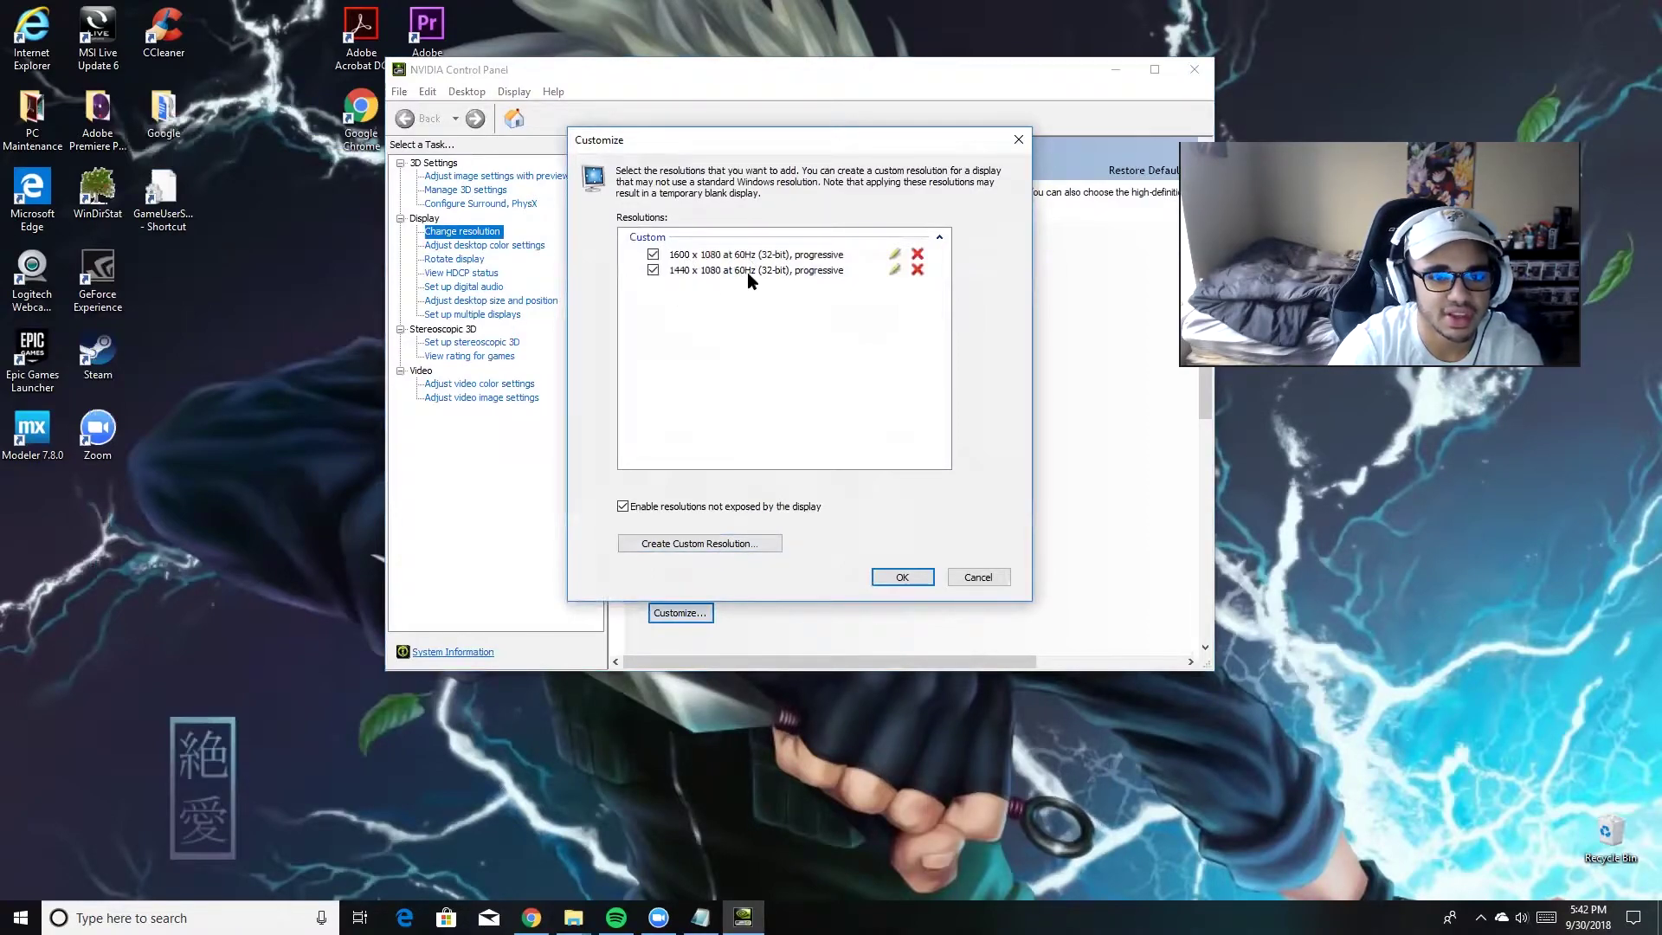
Apply and keep the custom 1600 × 1080 resolution, minimize the panel, and start Epic Games Launcher.
{"action": "left_click", "coordinate": [971, 577]}
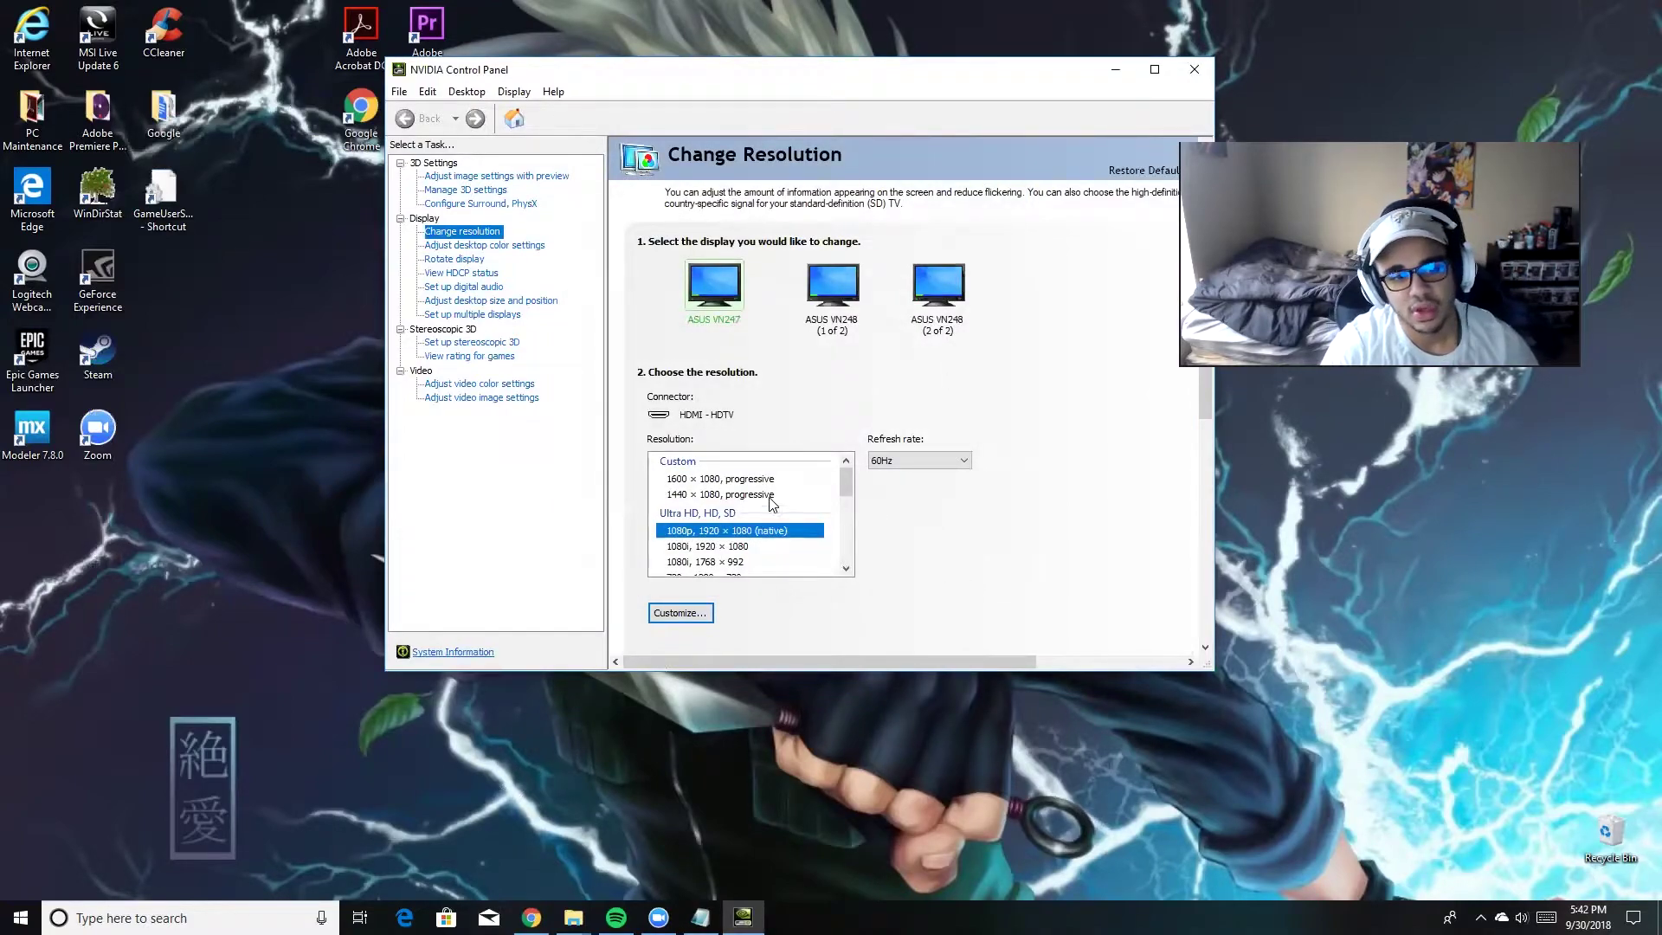
{"action": "left_click", "coordinate": [742, 481]}
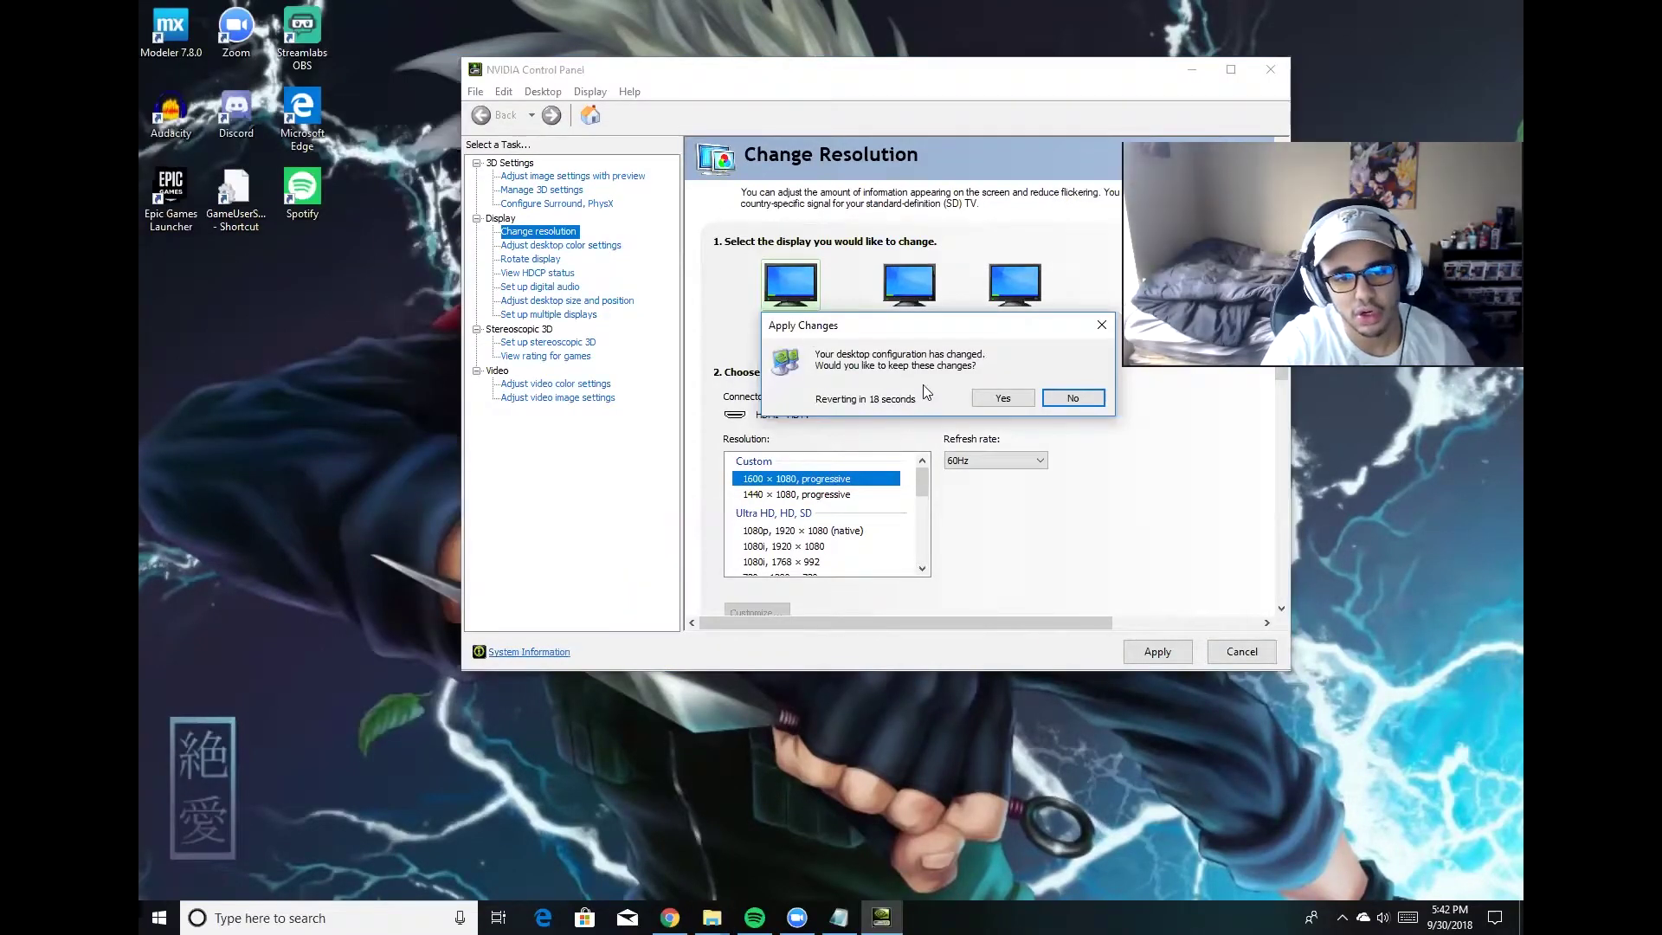
{"action": "left_click", "coordinate": [1004, 400]}
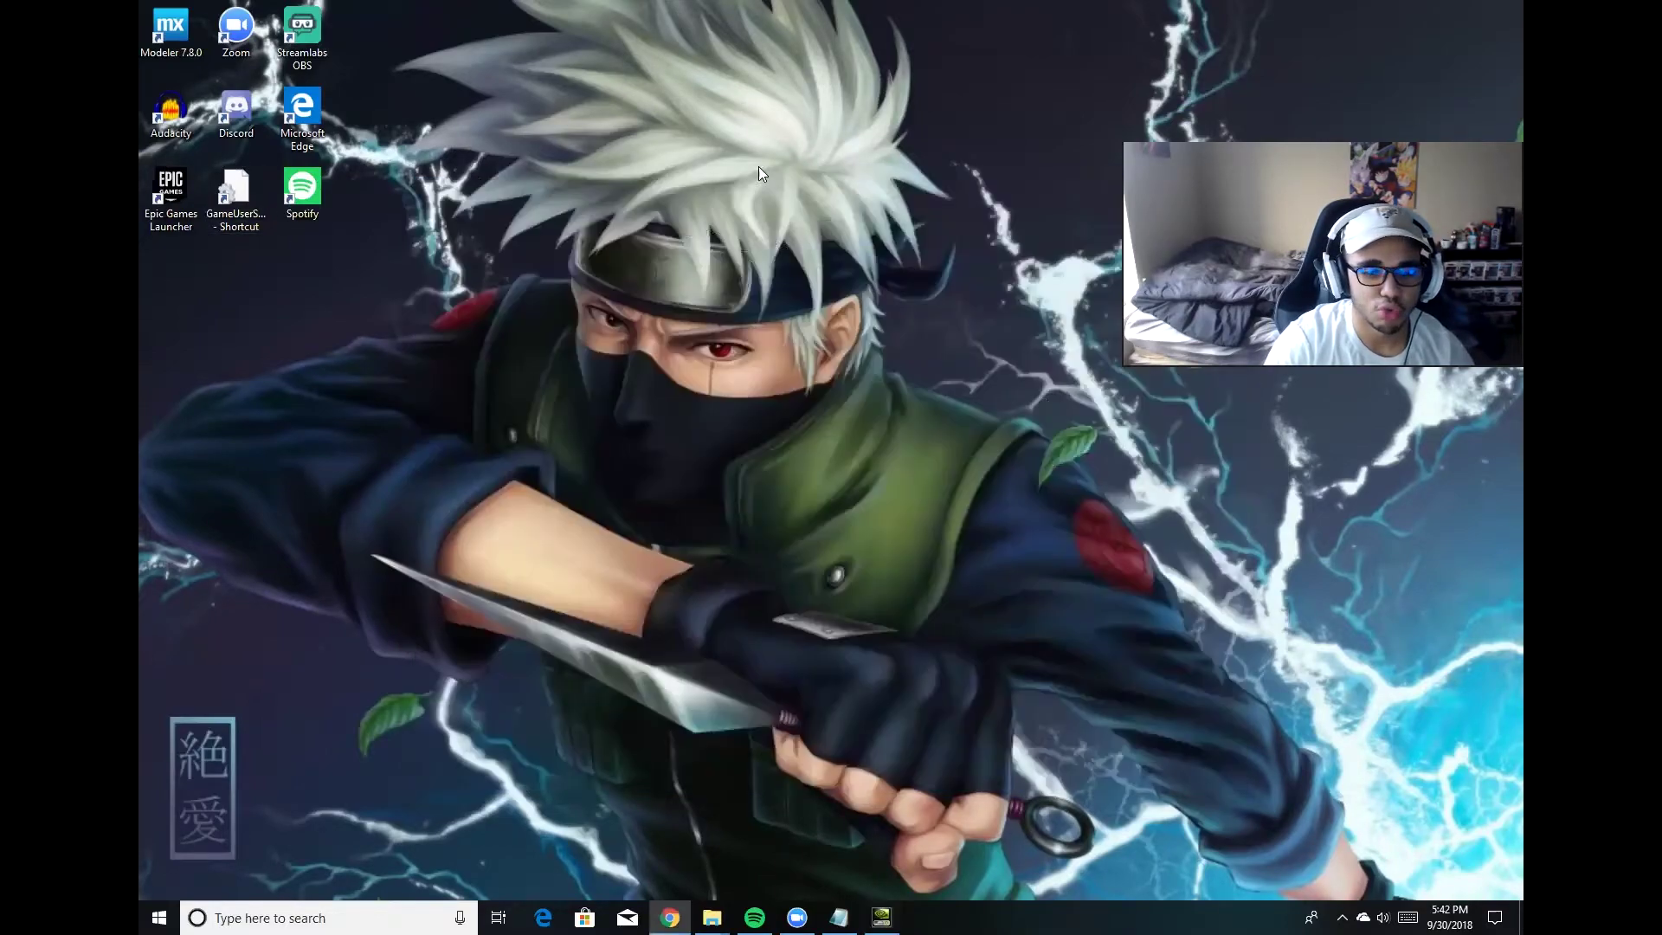
{"action": "left_click", "coordinate": [1142, 186]}
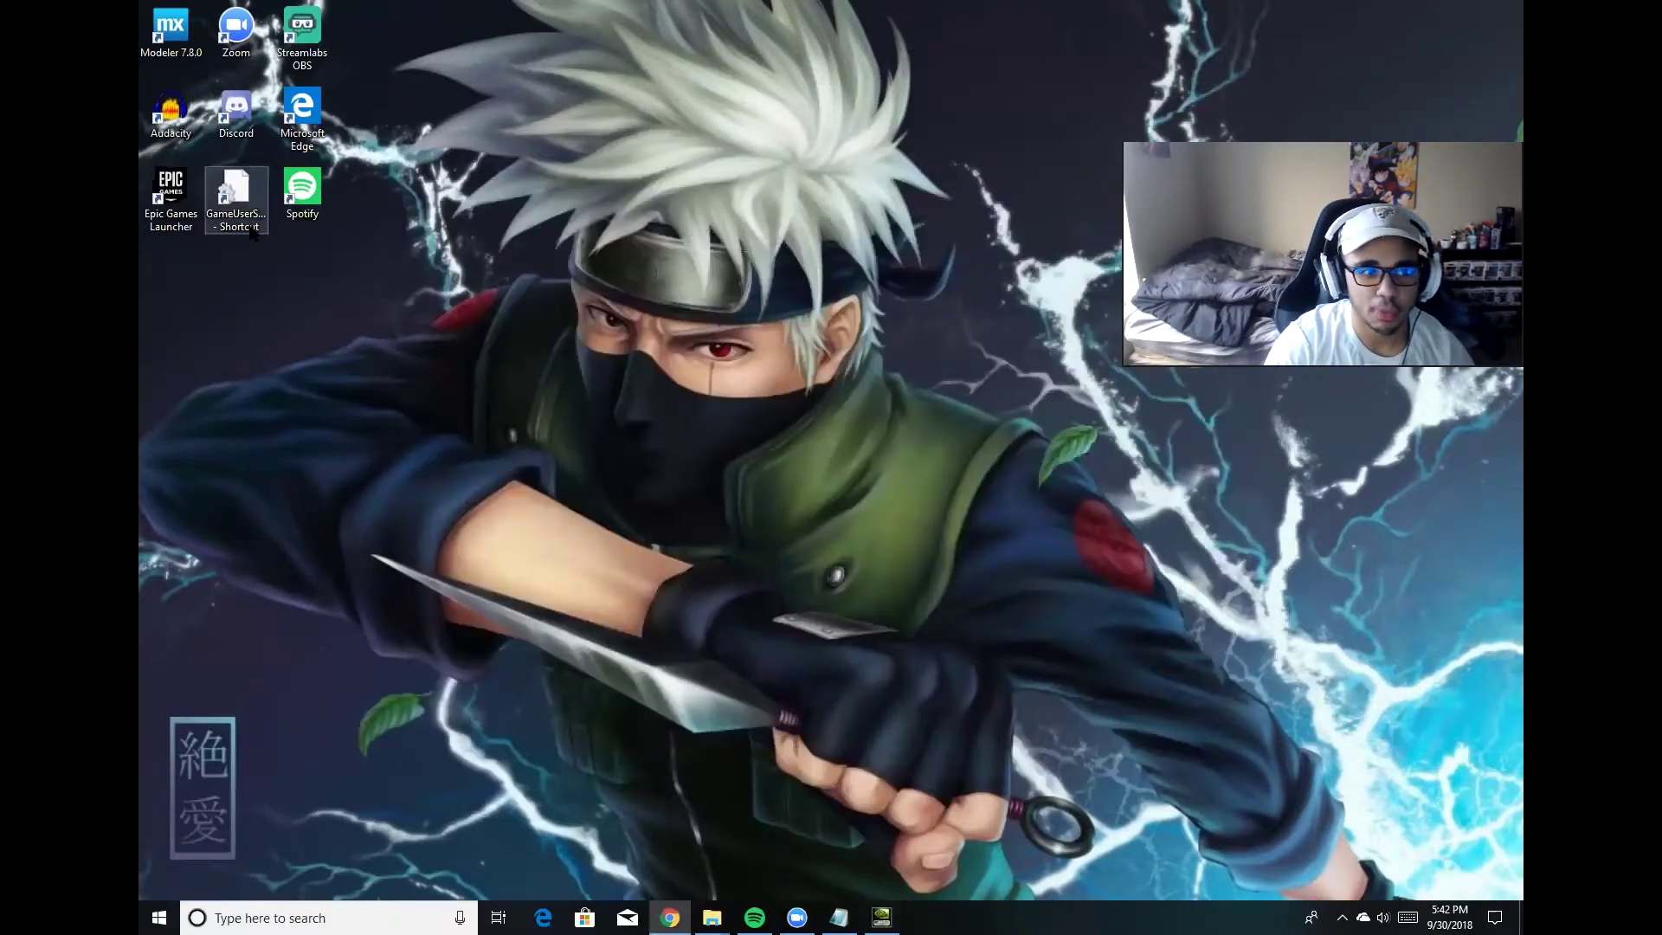
{"action": "double_click", "coordinate": [195, 211]}
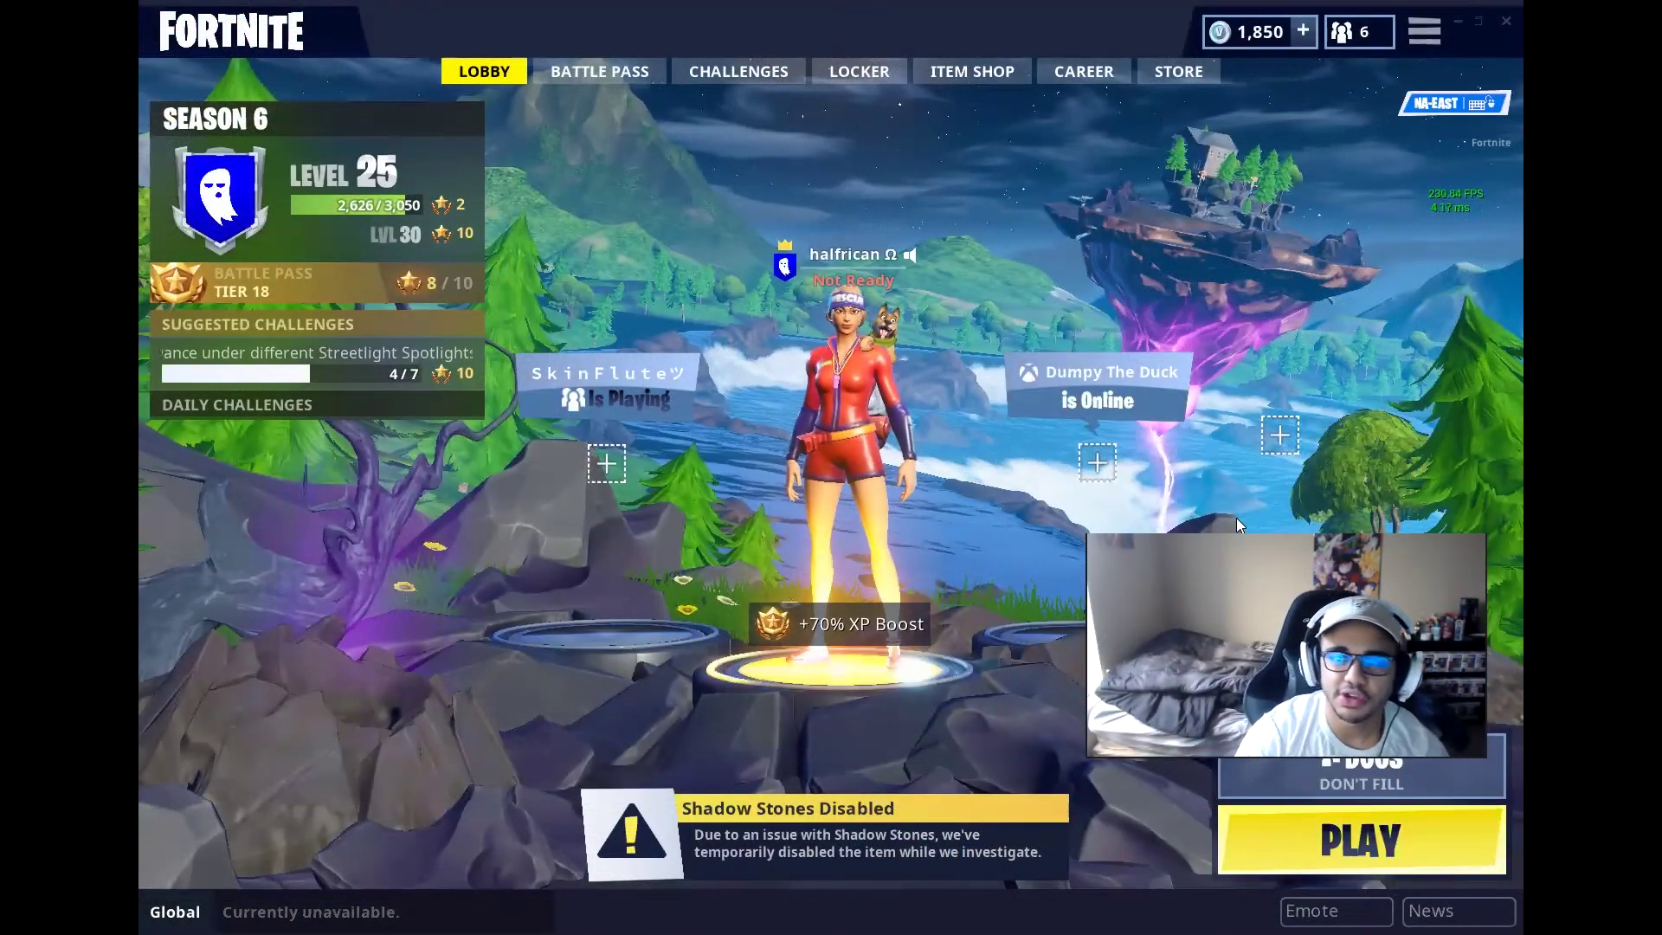
Set Fortnite's Window Mode to WindowedFullscreen at 1600 x 1080, apply, and return to the lobby.
{"action": "key", "text": "Escape"}
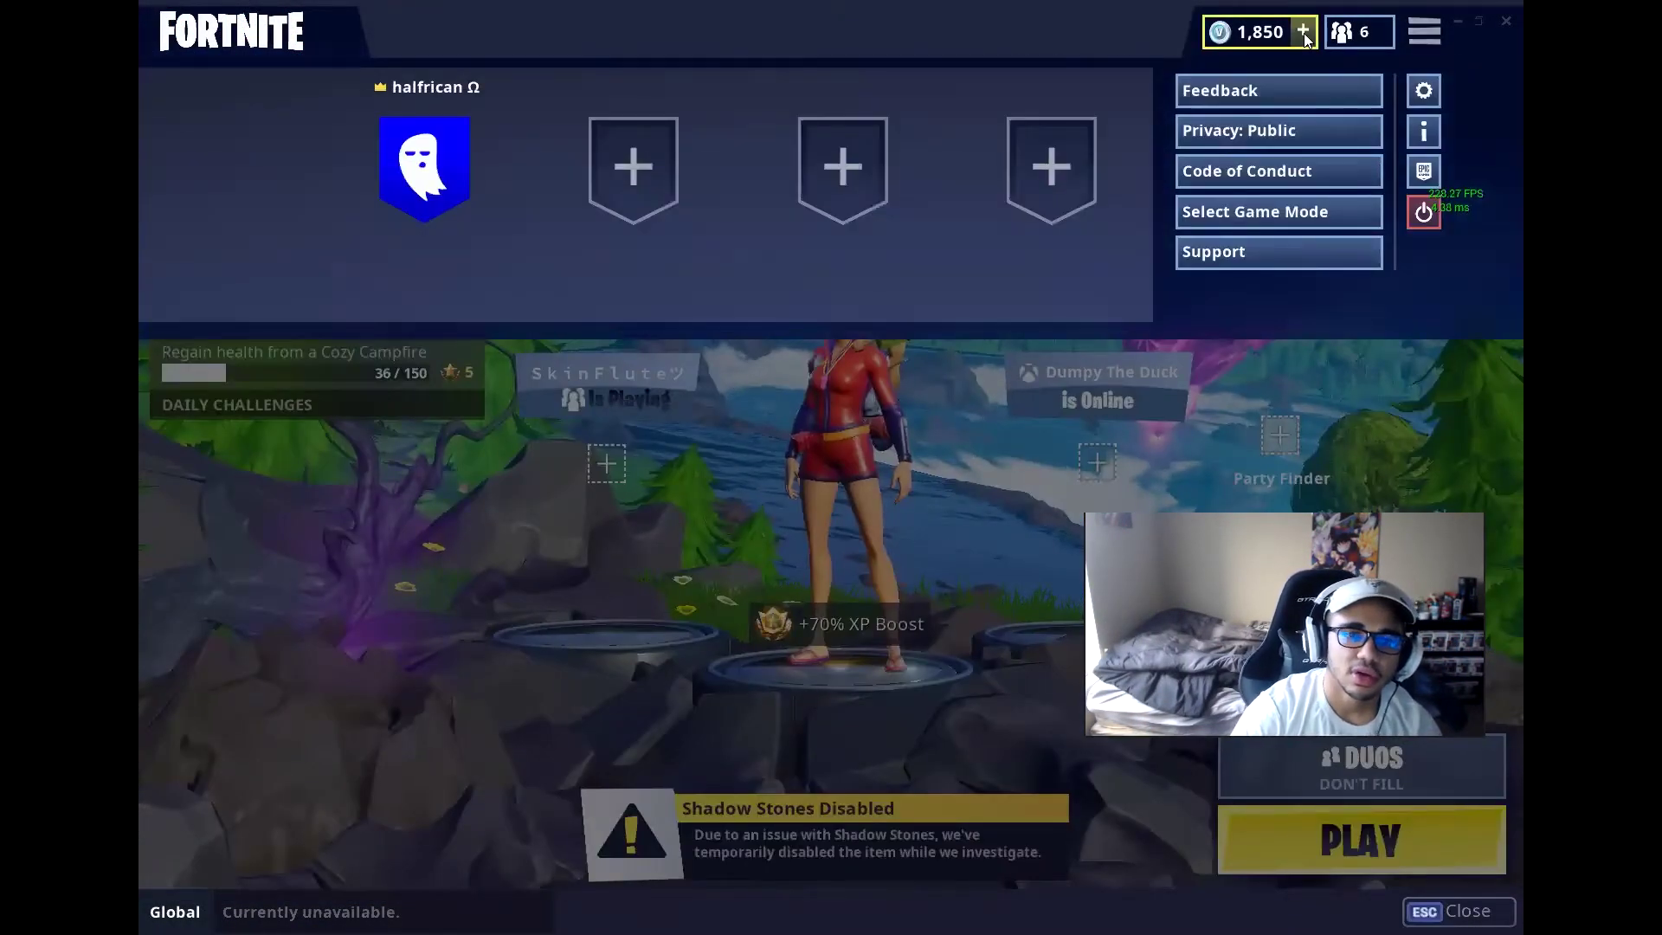
{"action": "left_click", "coordinate": [1427, 91]}
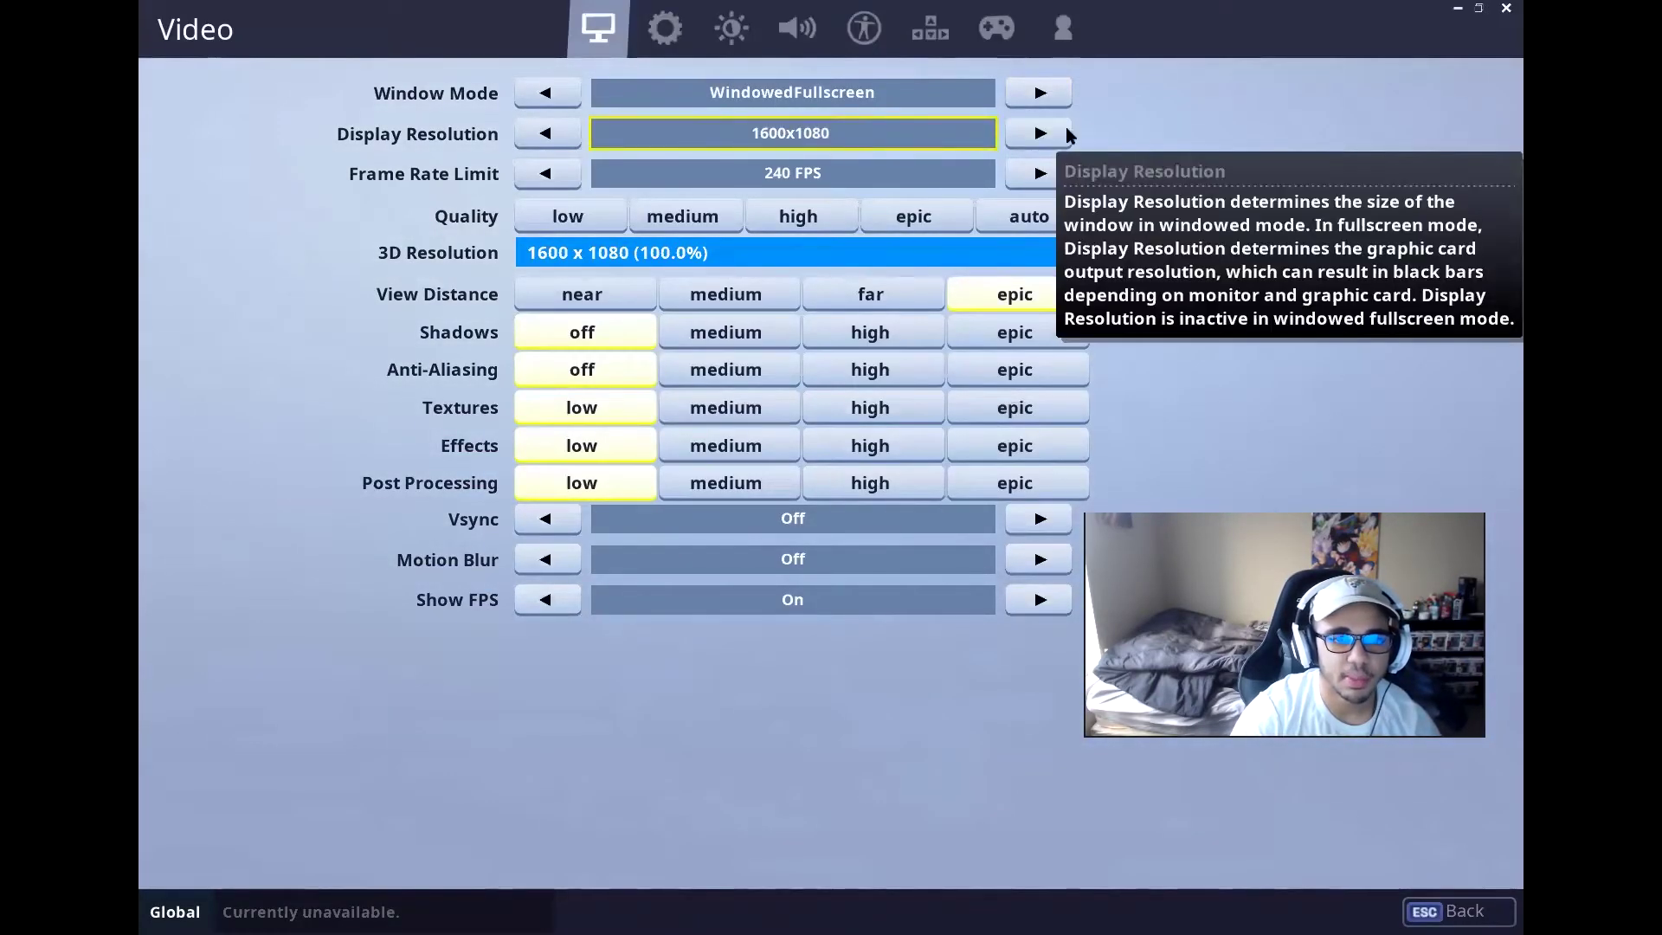
{"action": "left_click", "coordinate": [1039, 95]}
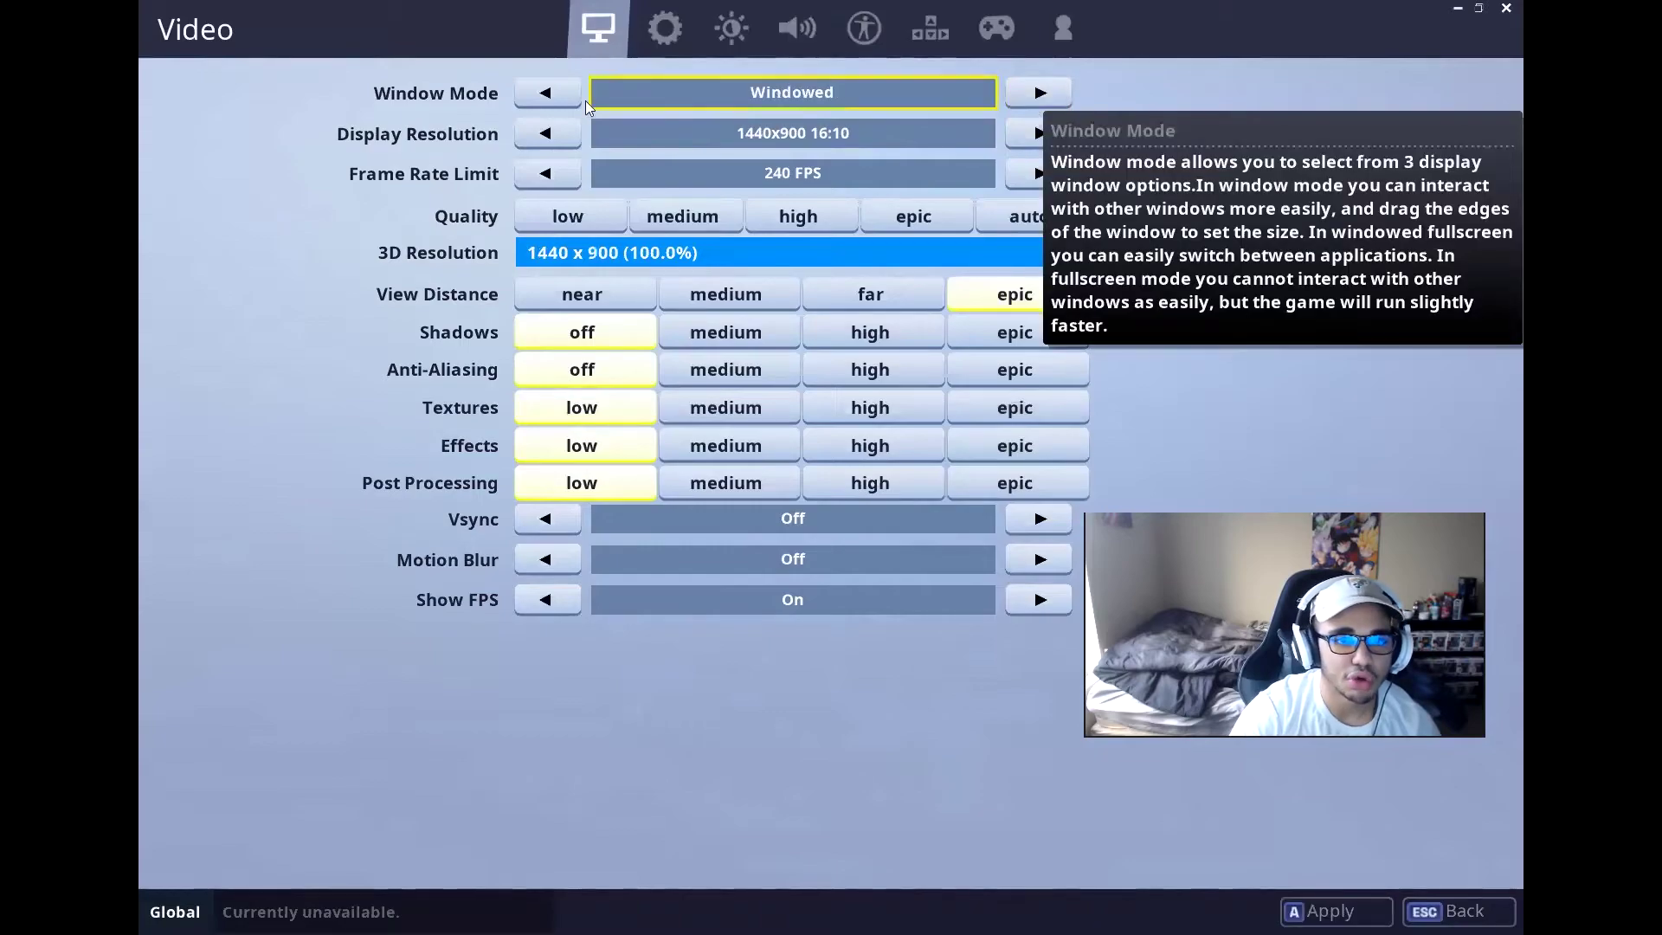
{"action": "left_click", "coordinate": [544, 94]}
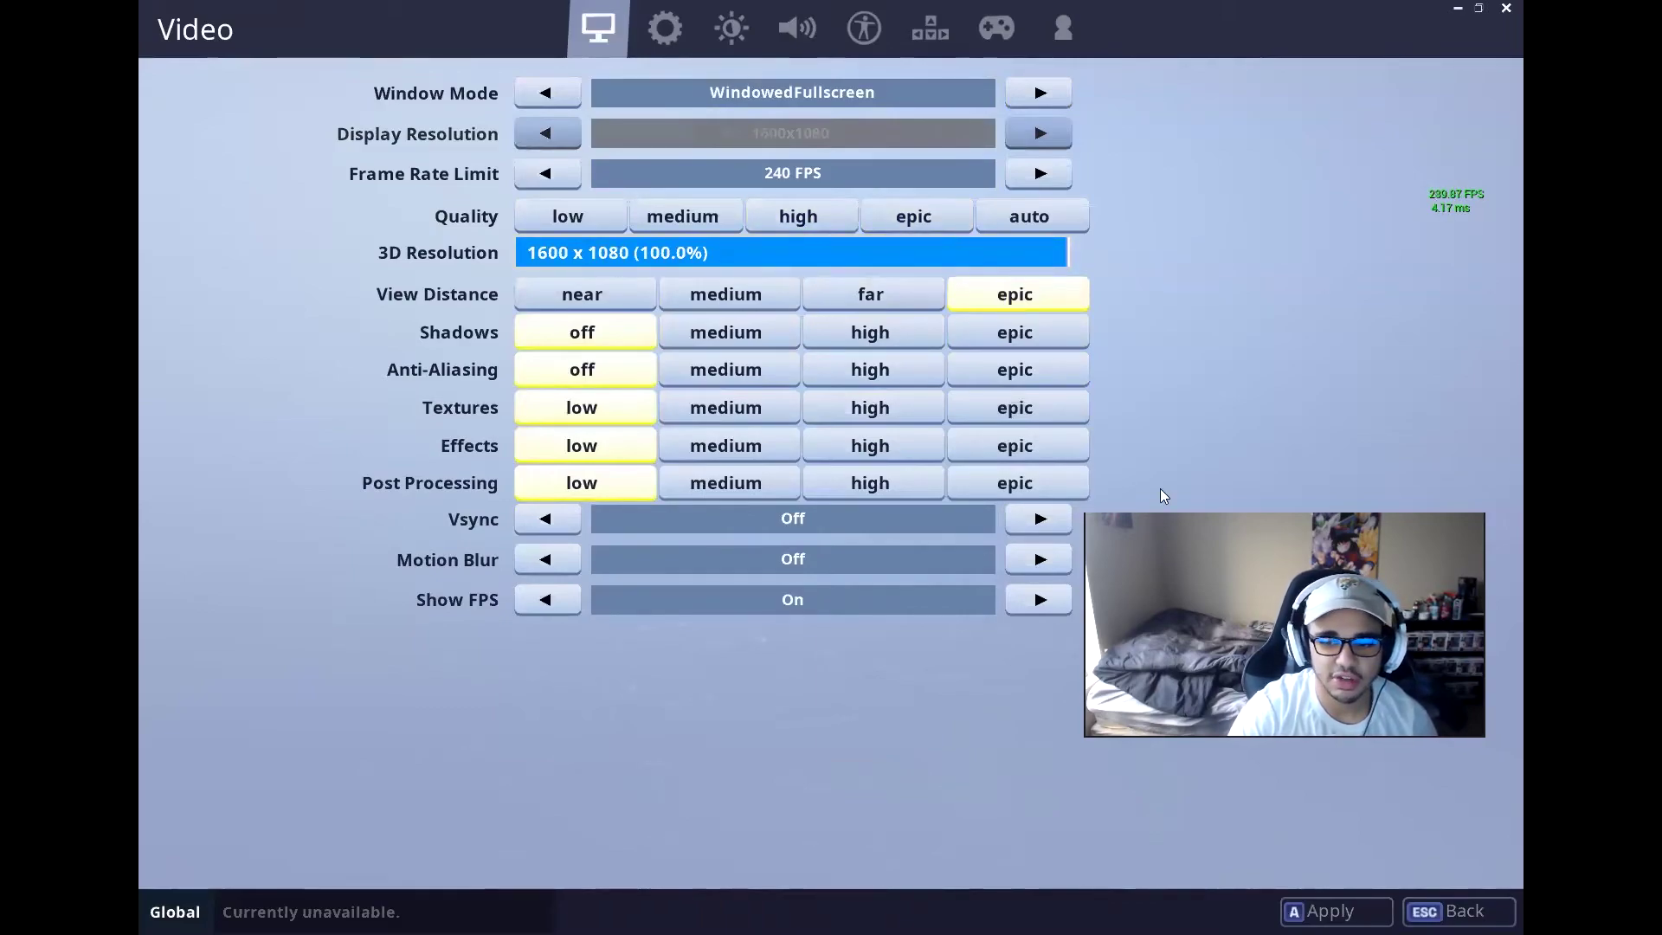
{"action": "key", "text": "a"}
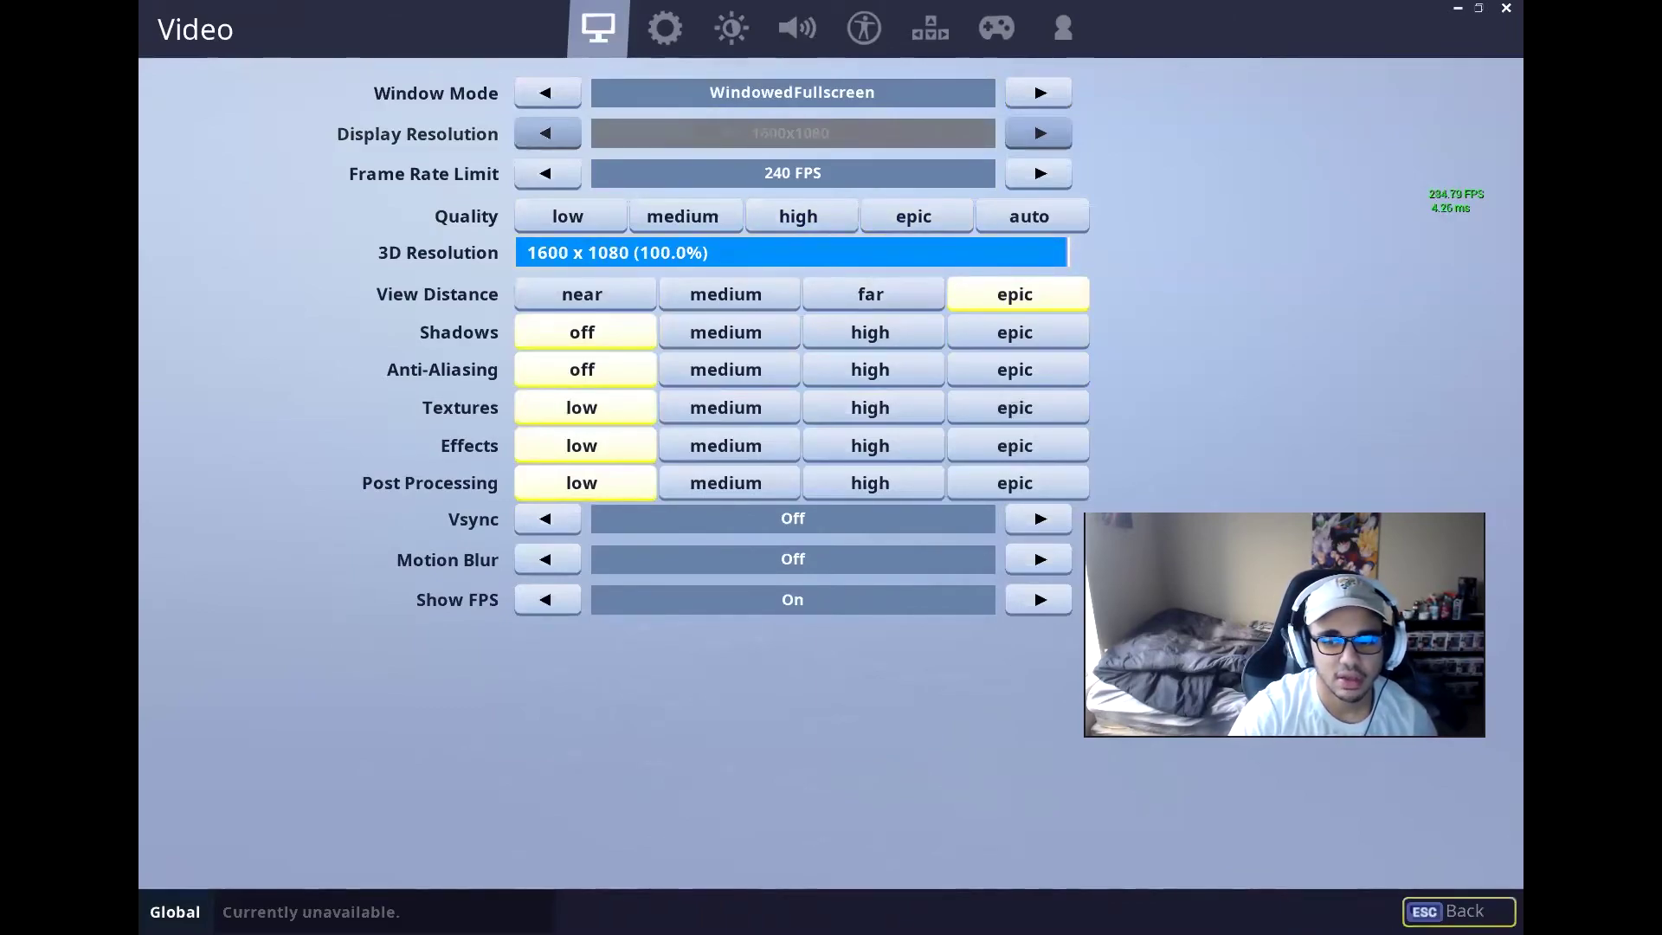
{"action": "key", "text": "Escape"}
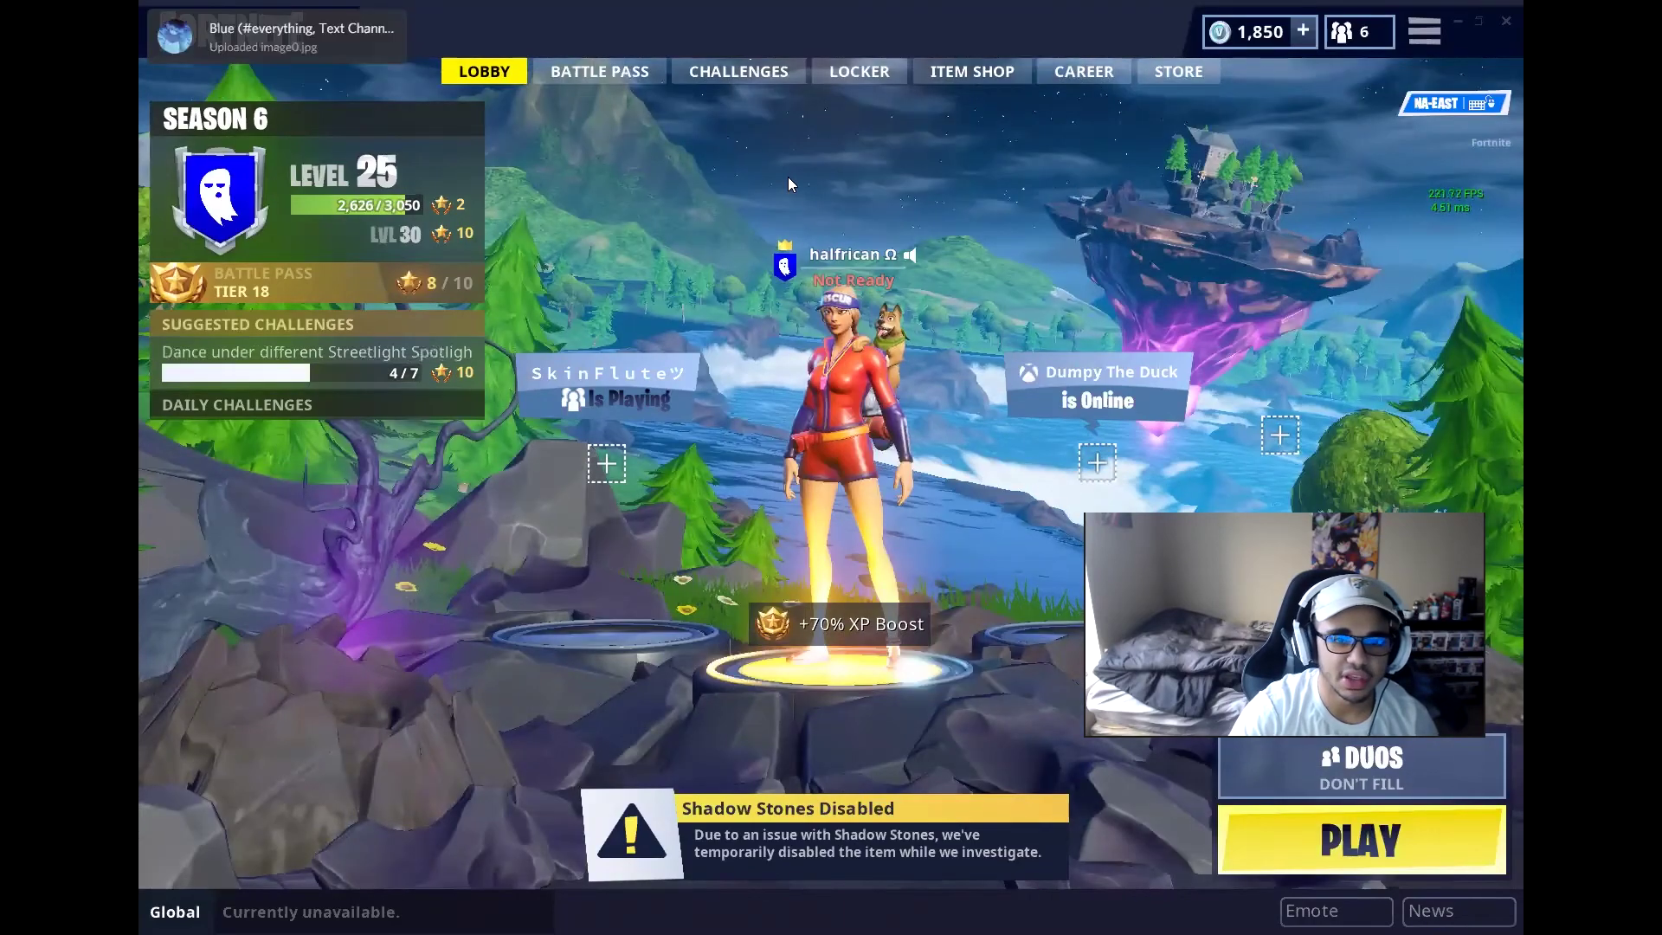